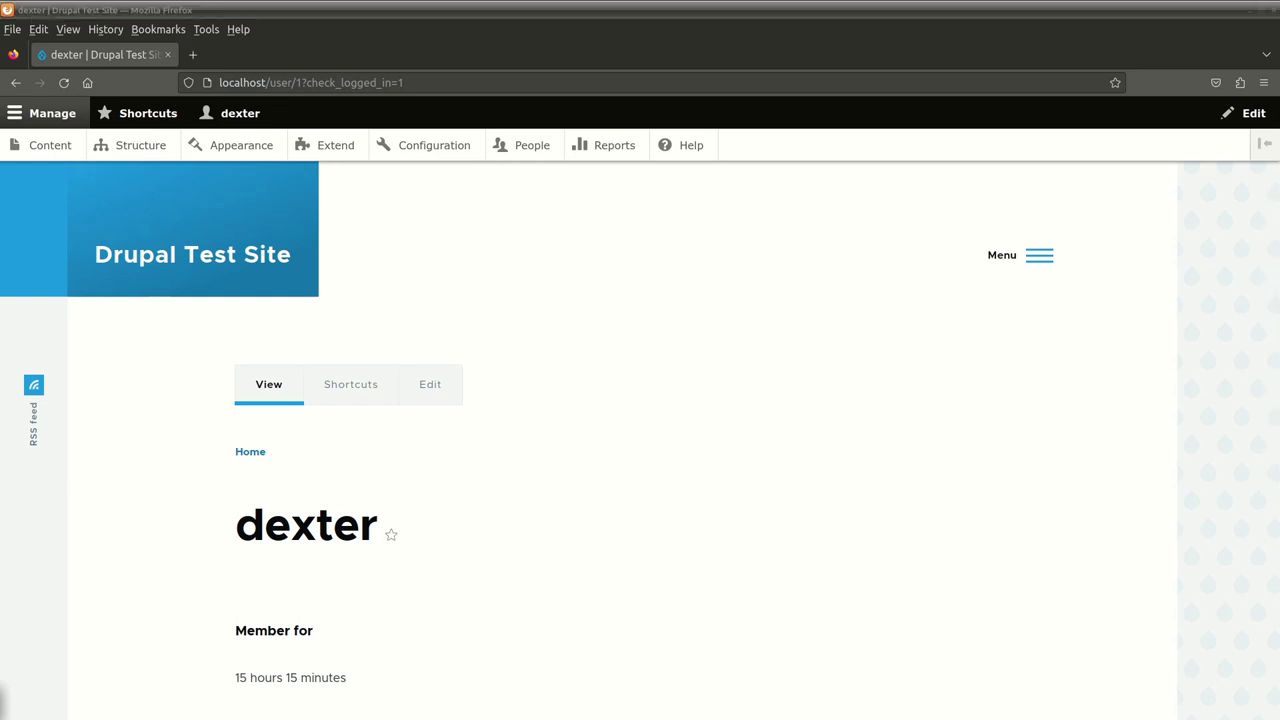
Switch the administration toolbar to vertical orientation and open the Content administration page
left_click(678, 328)
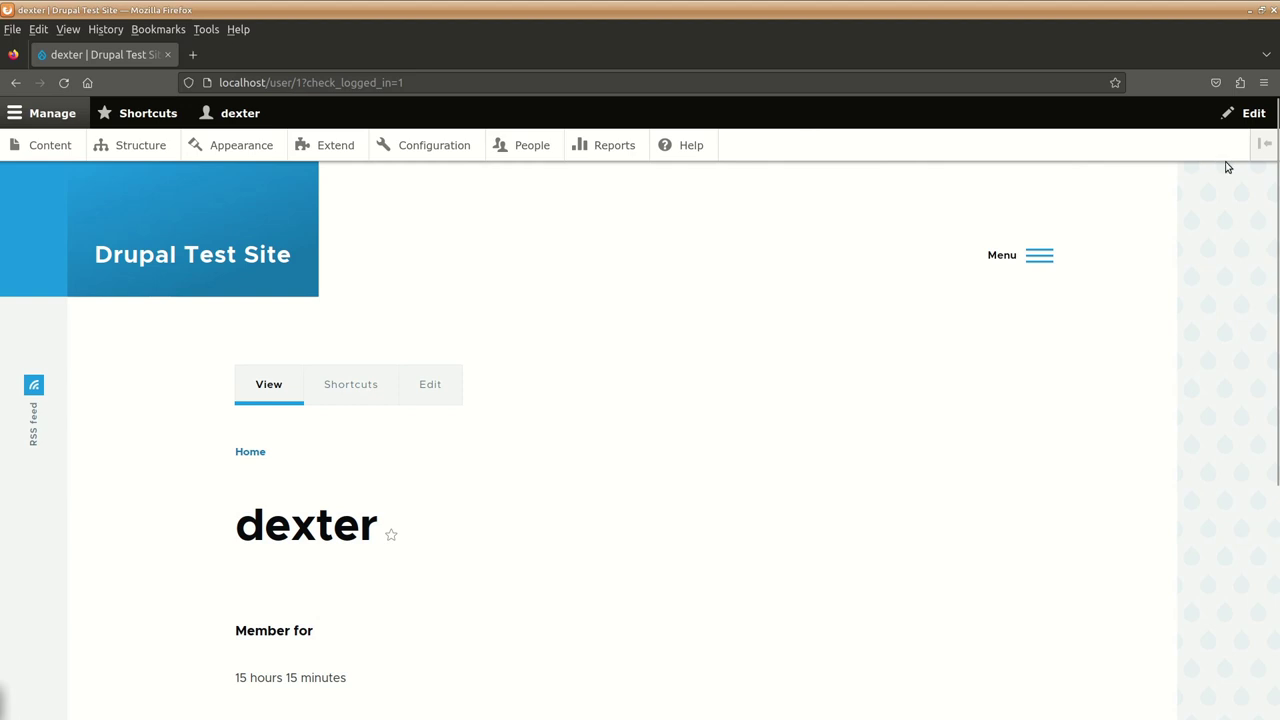
left_click(1263, 145)
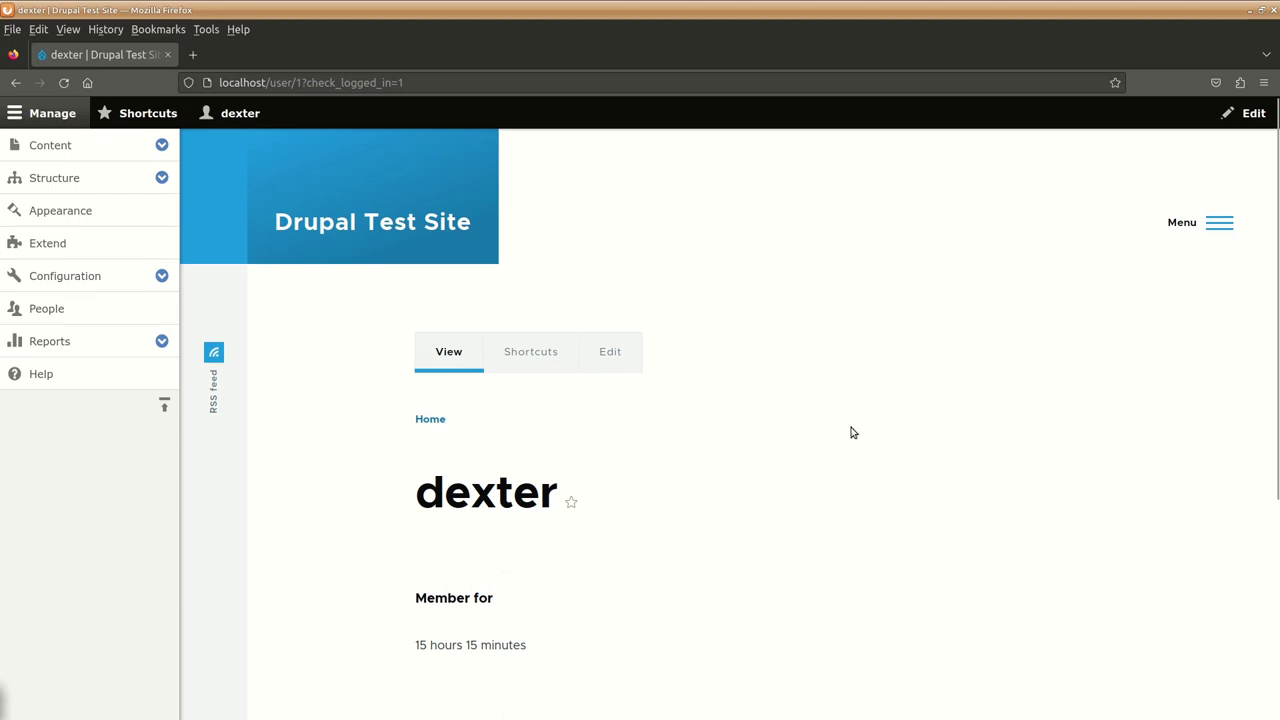
left_click(161, 145)
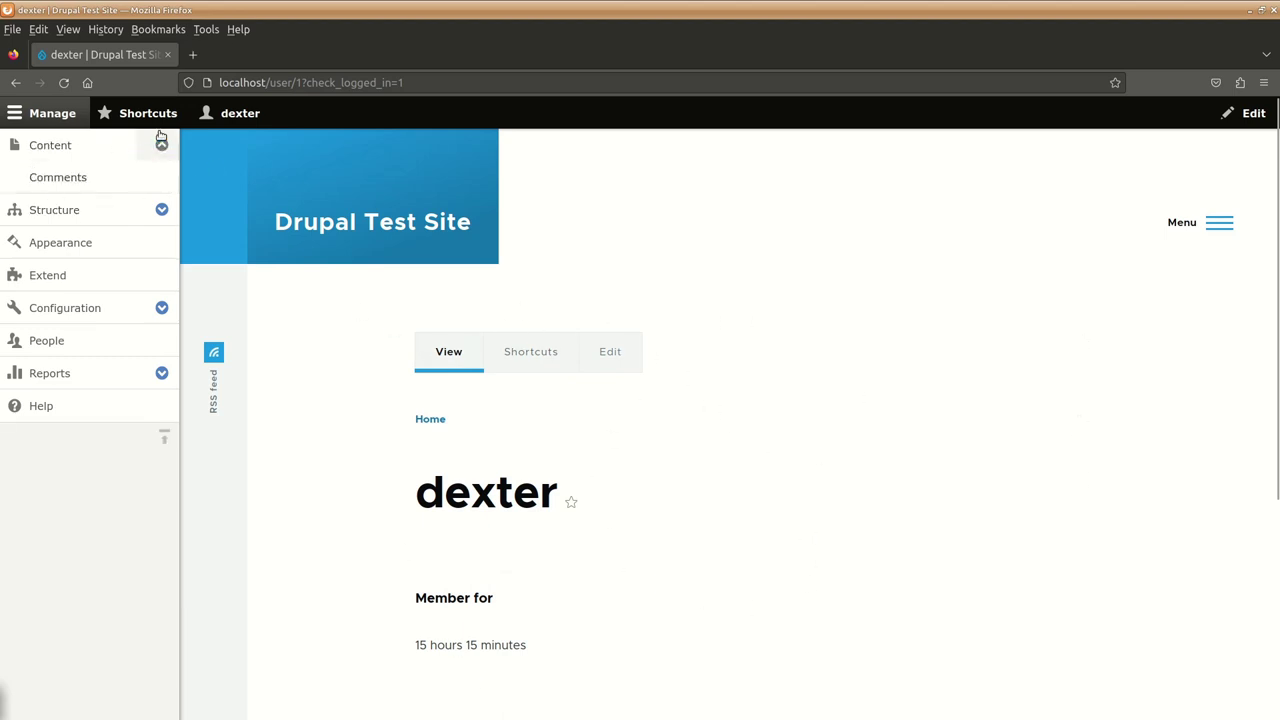
left_click(162, 145)
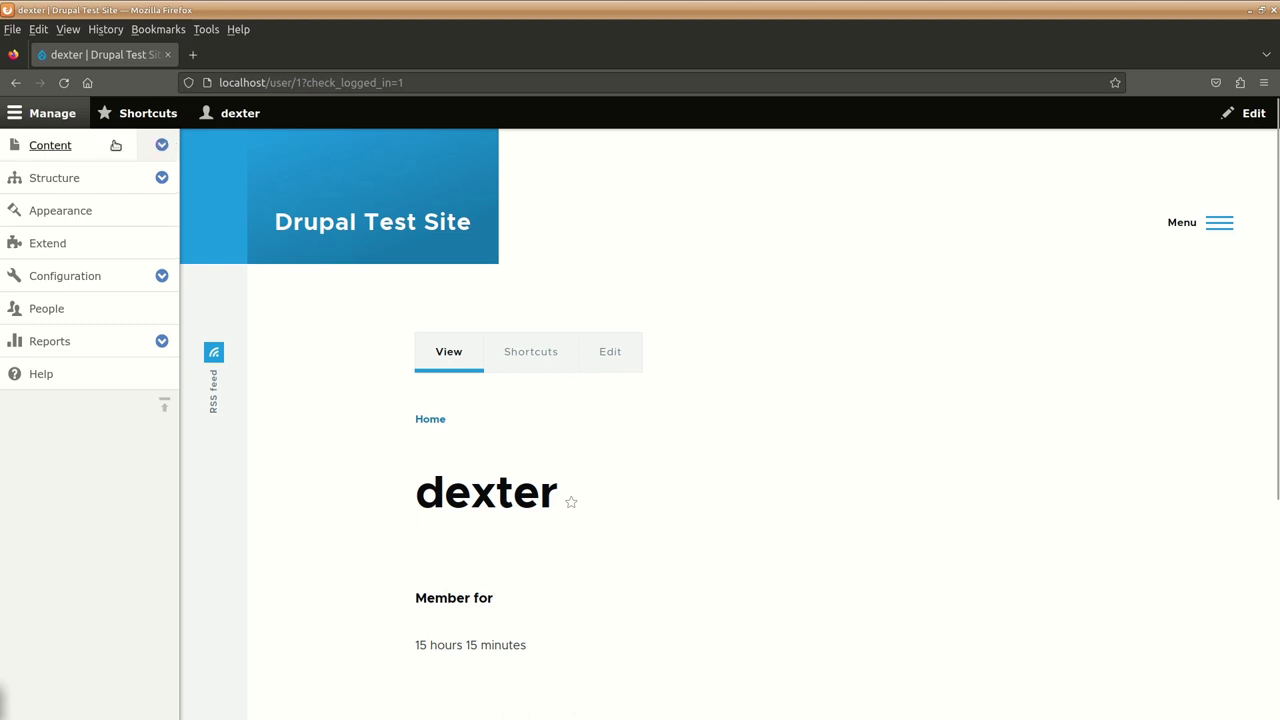
left_click(68, 146)
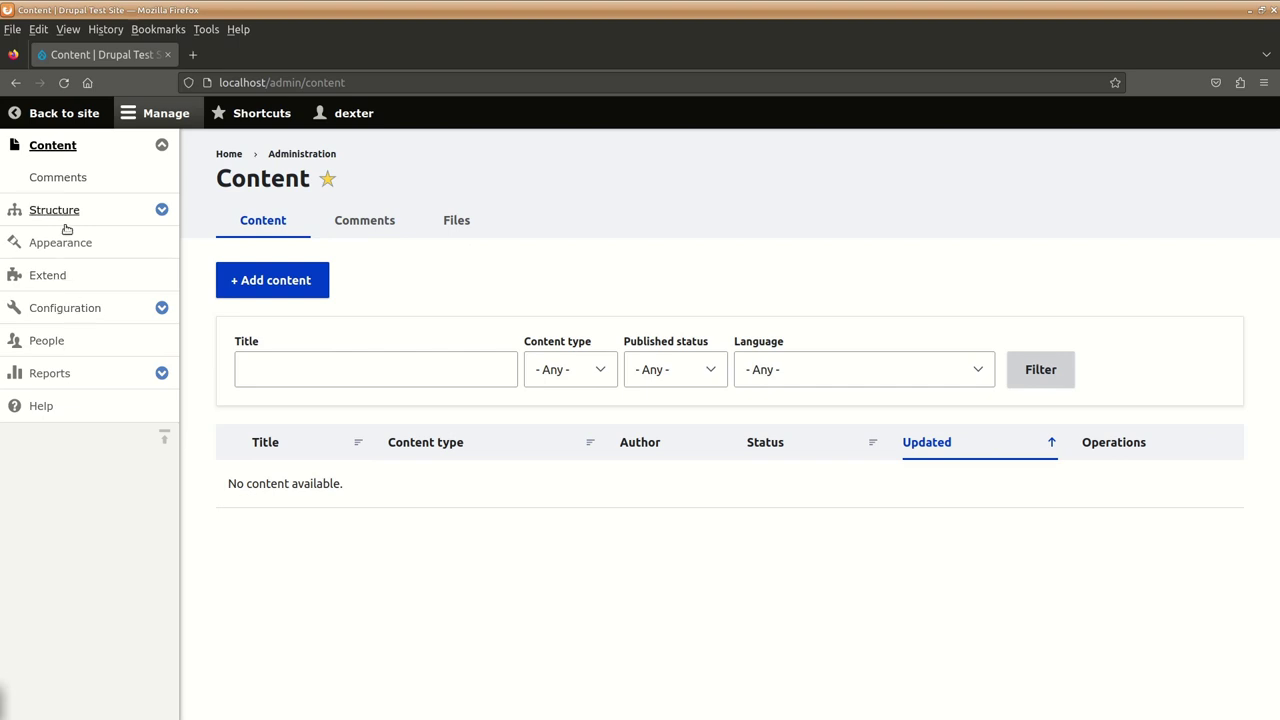
Preview the Structure submenu, and look at the main navigation menu on the public site
left_click(162, 210)
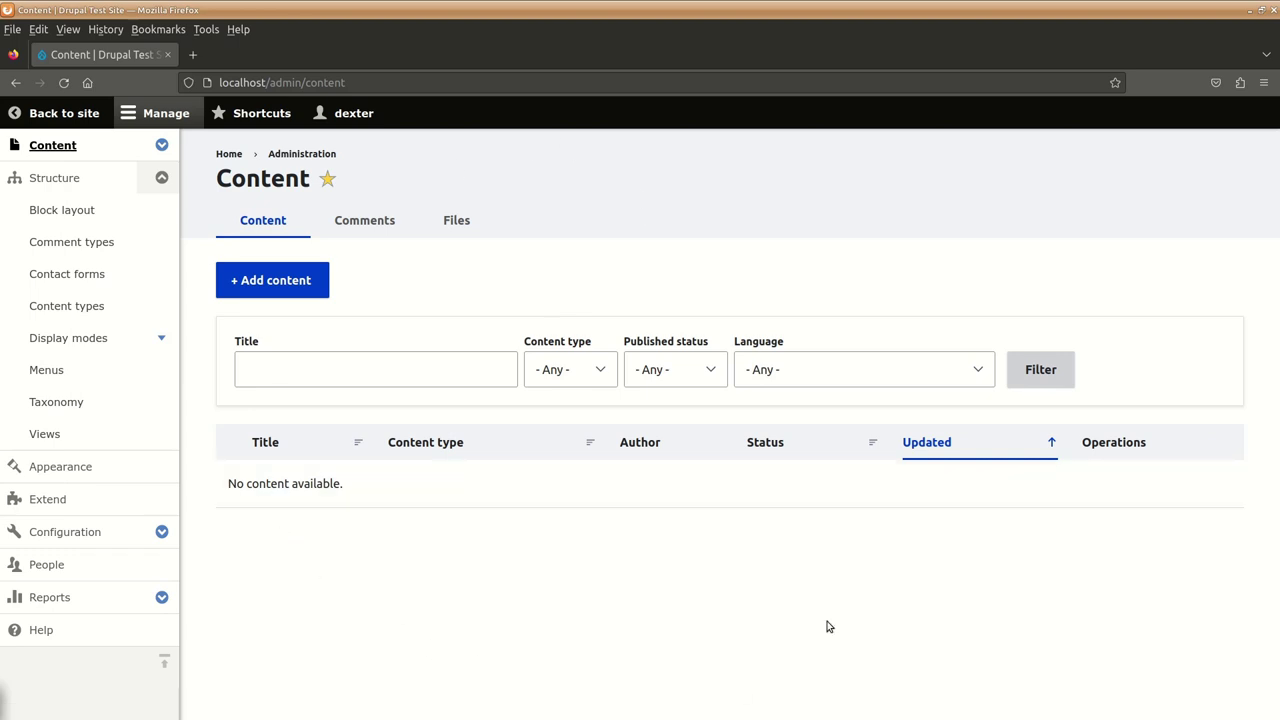
left_click(62, 113)
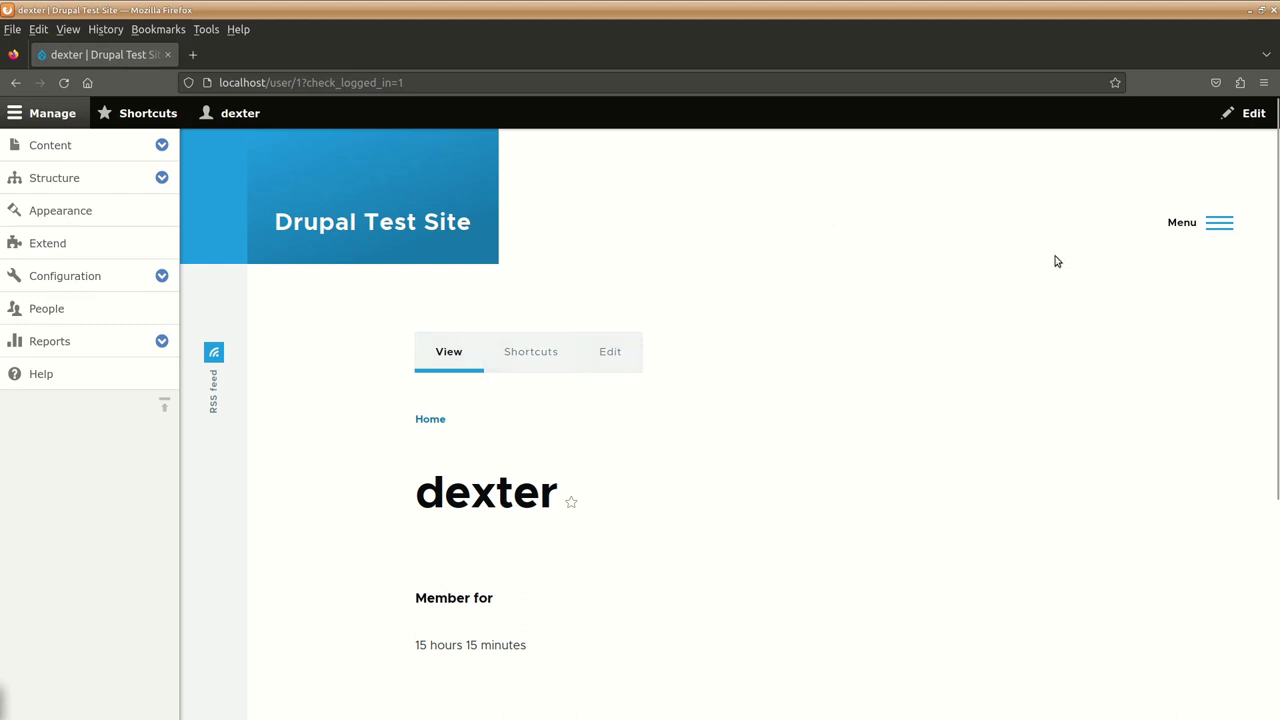
left_click(1213, 229)
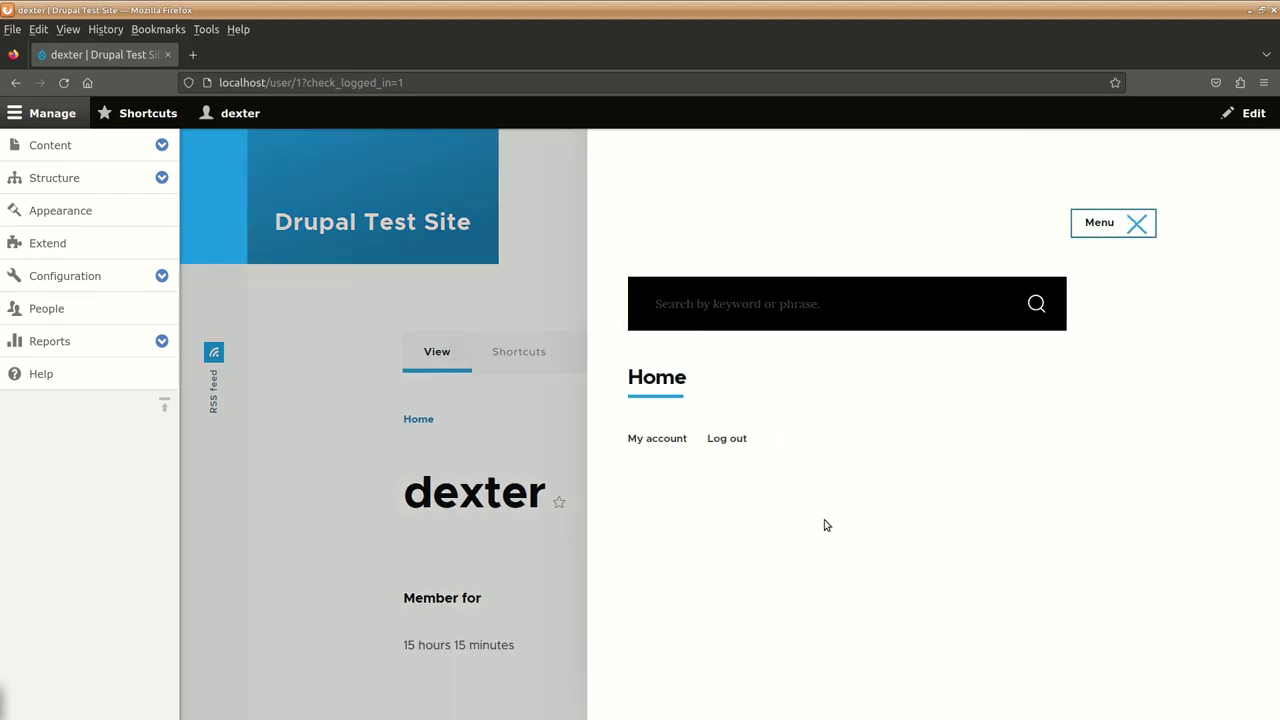
left_click(1136, 226)
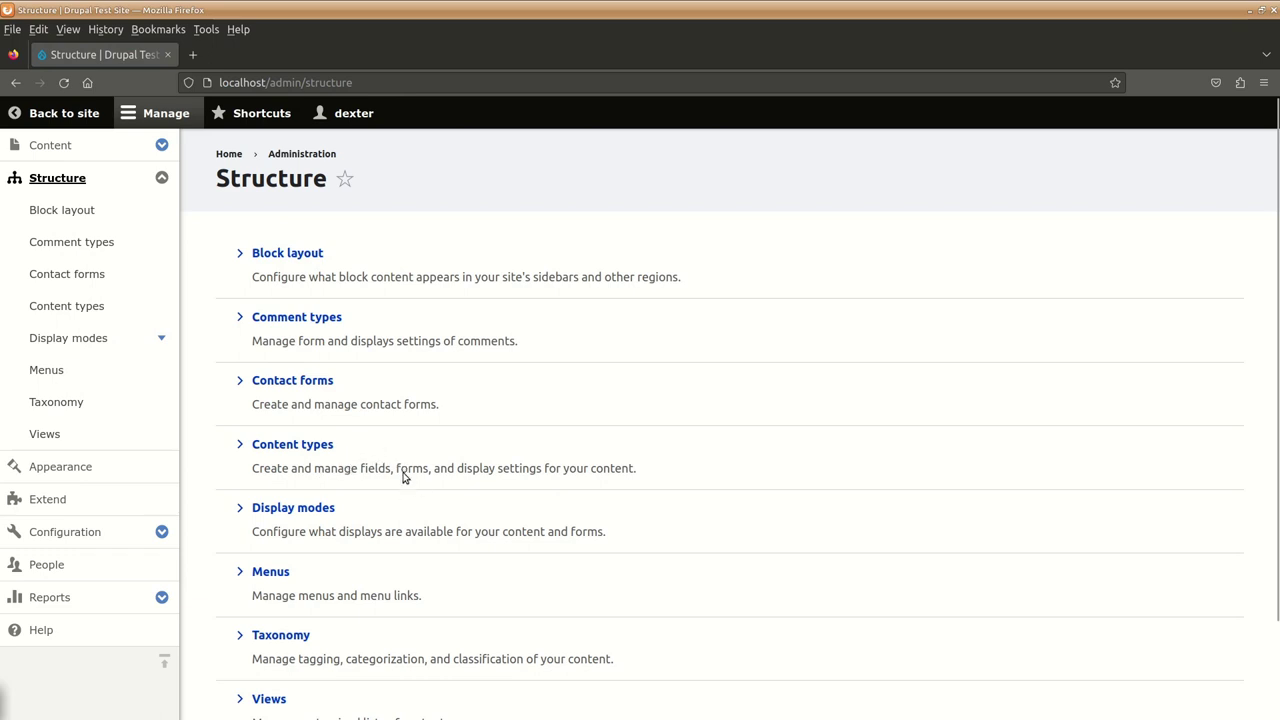
Review the sections of the Structure page and the installed and uninstalled themes on the Appearance page
scroll(422, 487, "down", 2)
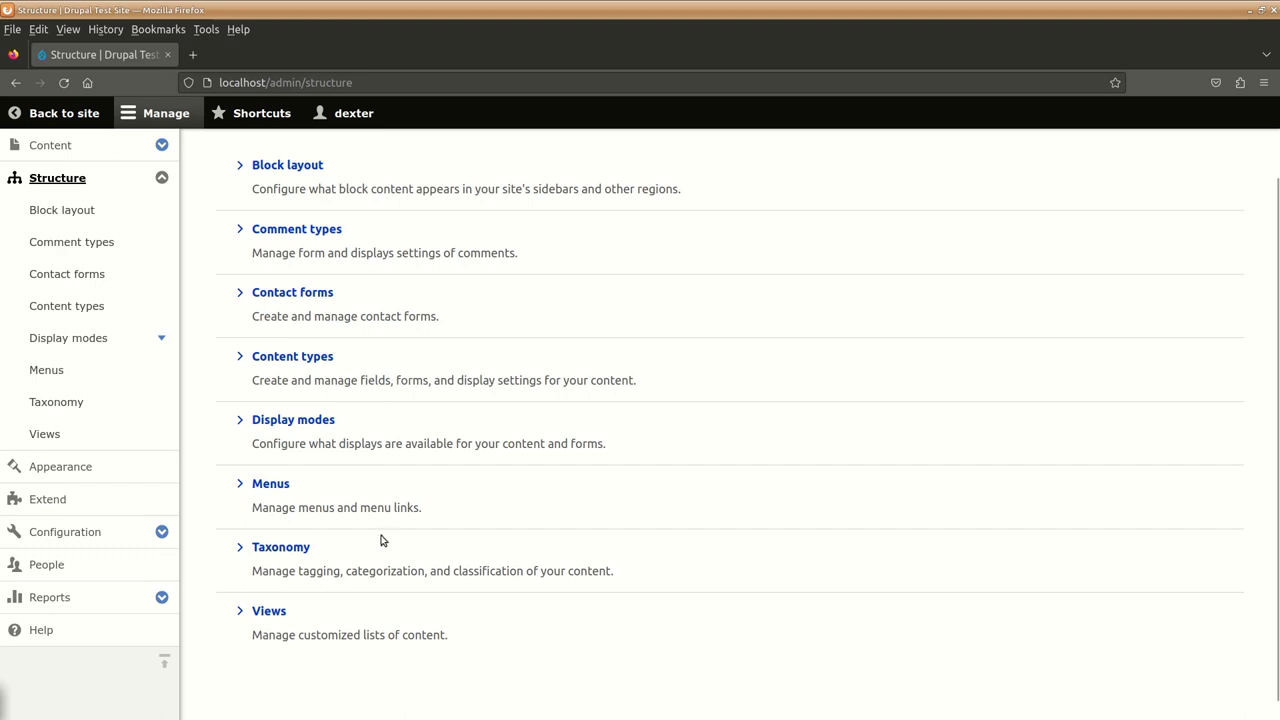
scroll(312, 650, "up", 2)
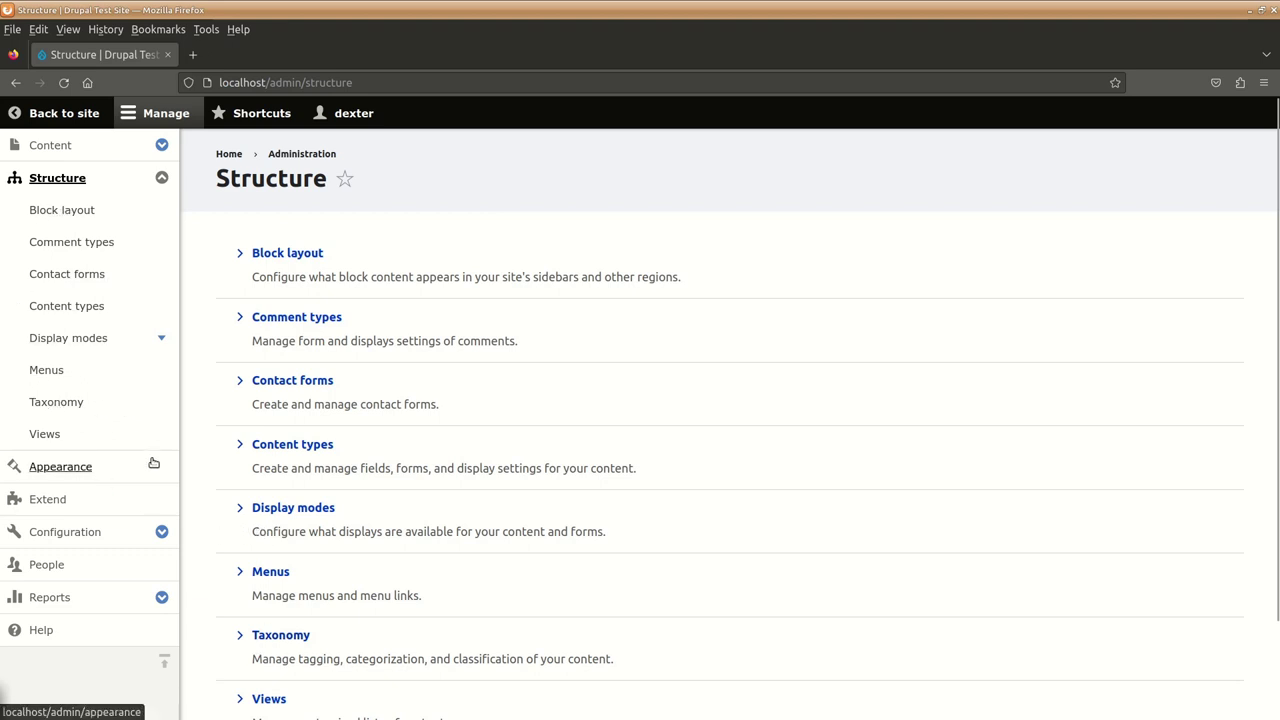
left_click(120, 466)
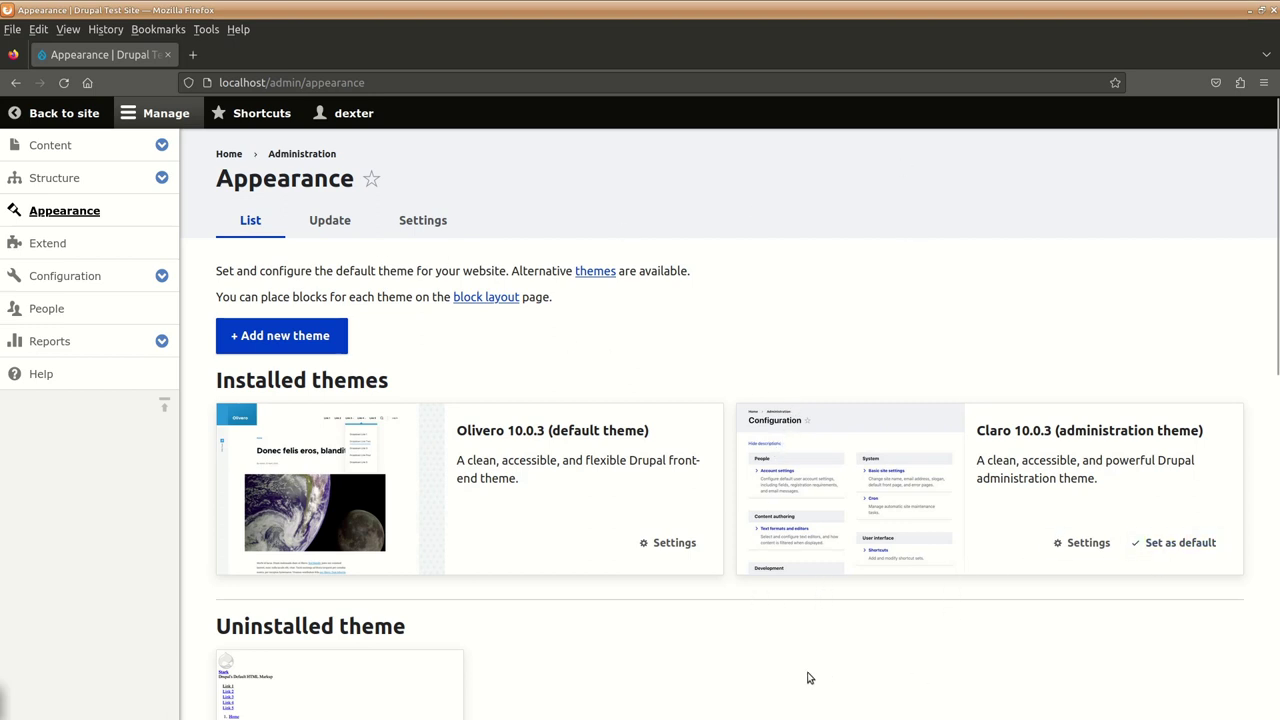
scroll(745, 652, "down", 2)
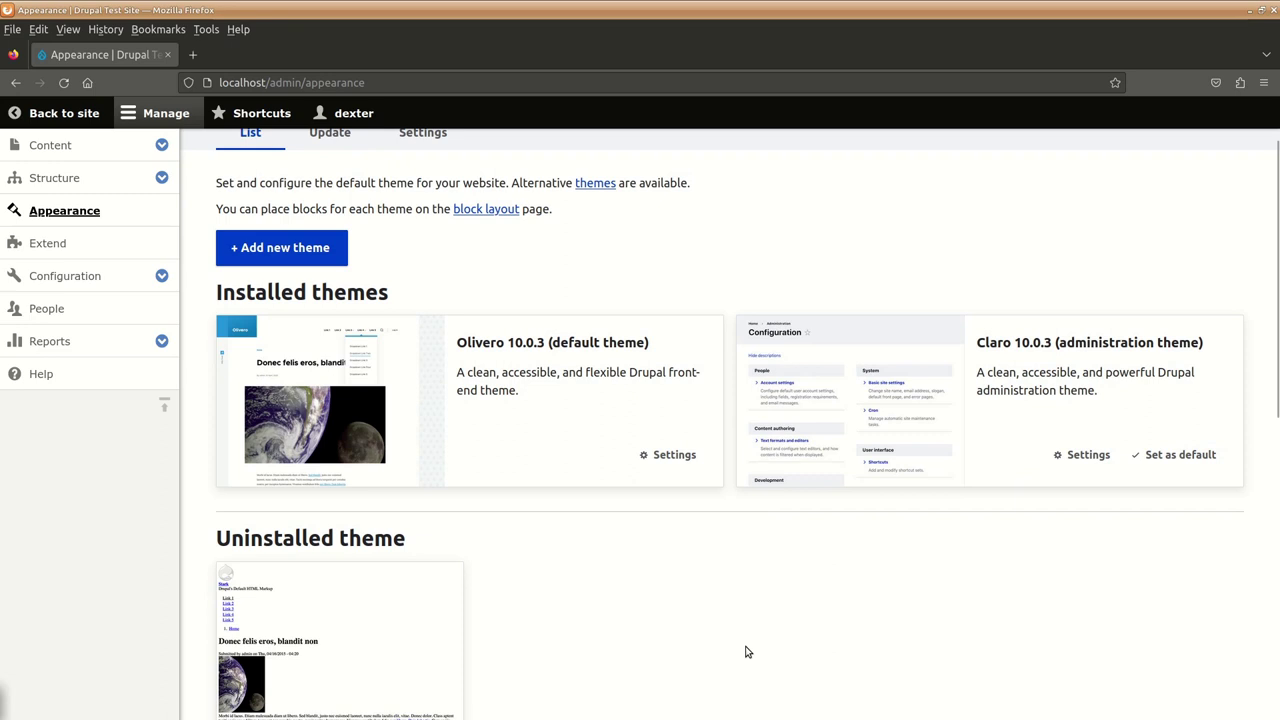
scroll(745, 652, "up", 2)
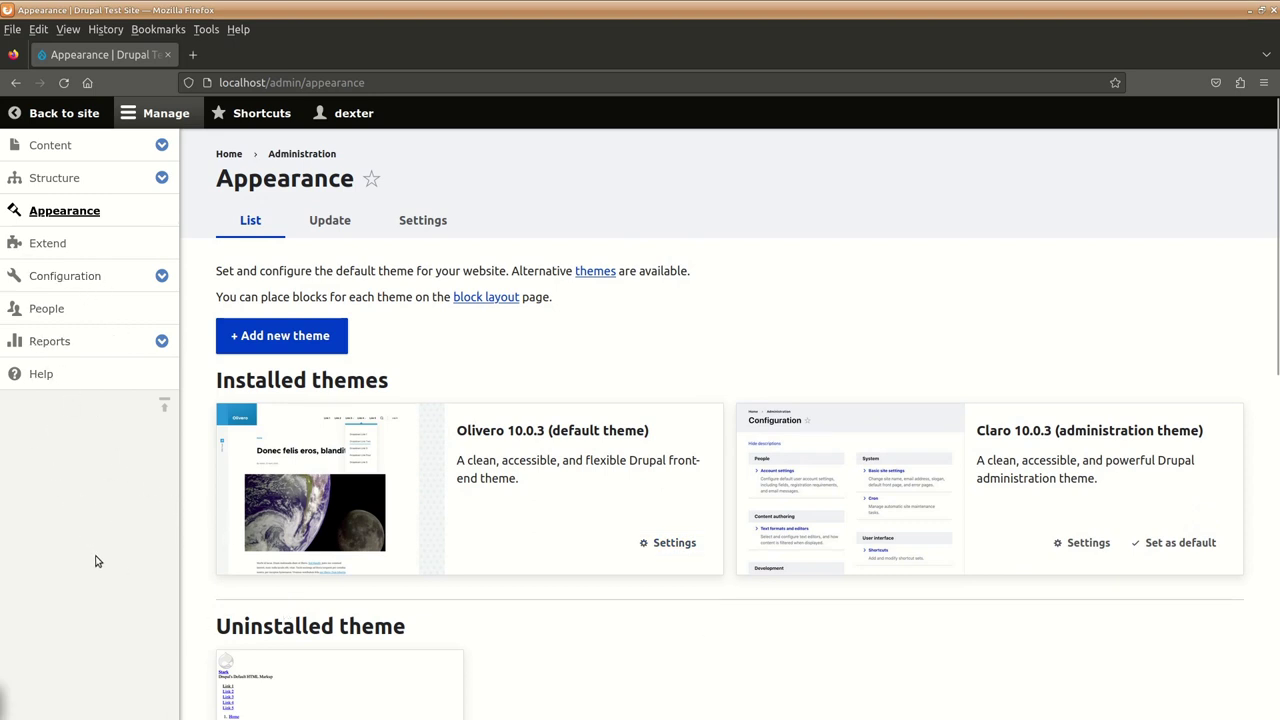
Open the Extend page and look through the modules in each category, from Core to Multilingual
left_click(62, 243)
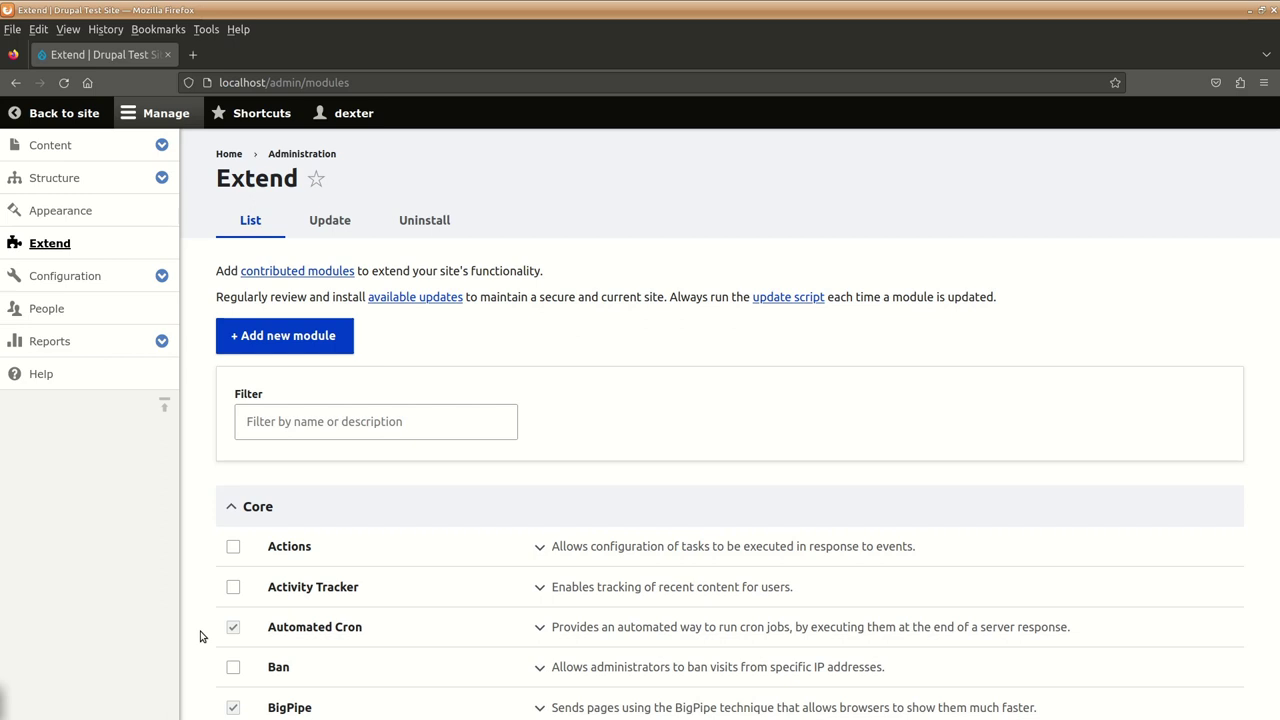
scroll(200, 636, "down", 3)
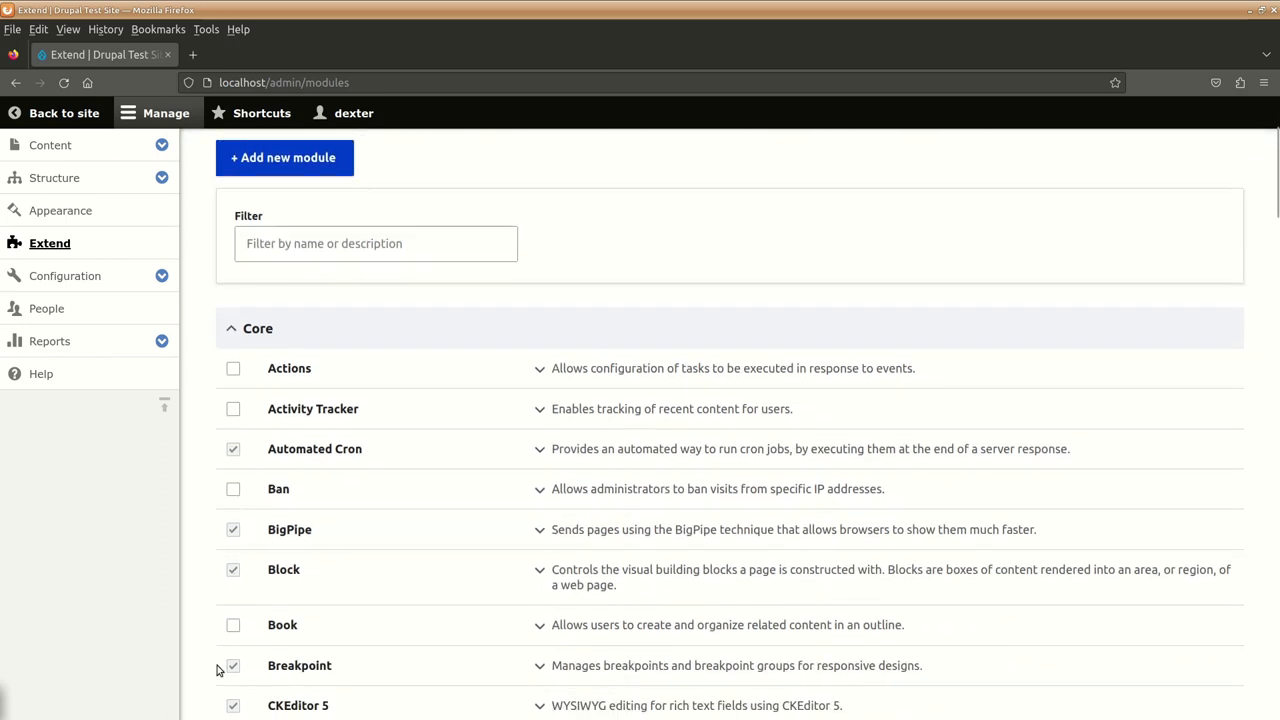
scroll(220, 666, "down", 3)
scroll(220, 664, "up", 2)
scroll(218, 668, "down", 3)
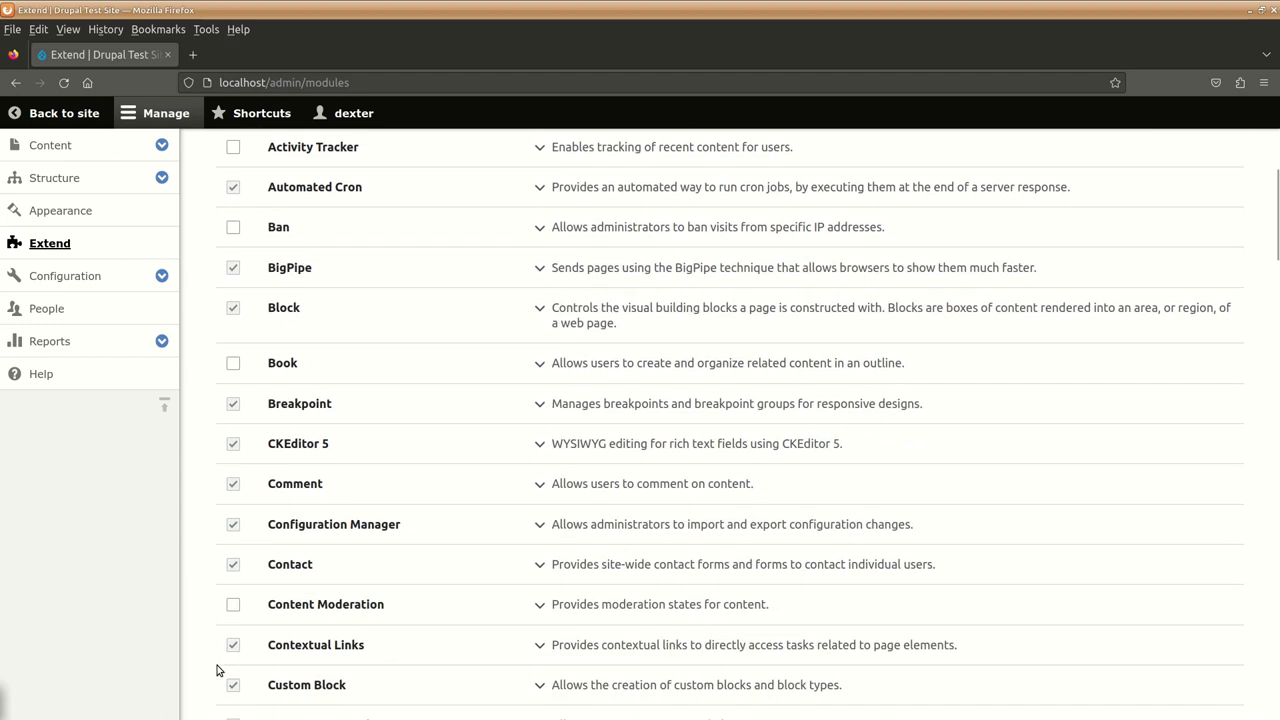
scroll(218, 670, "down", 2)
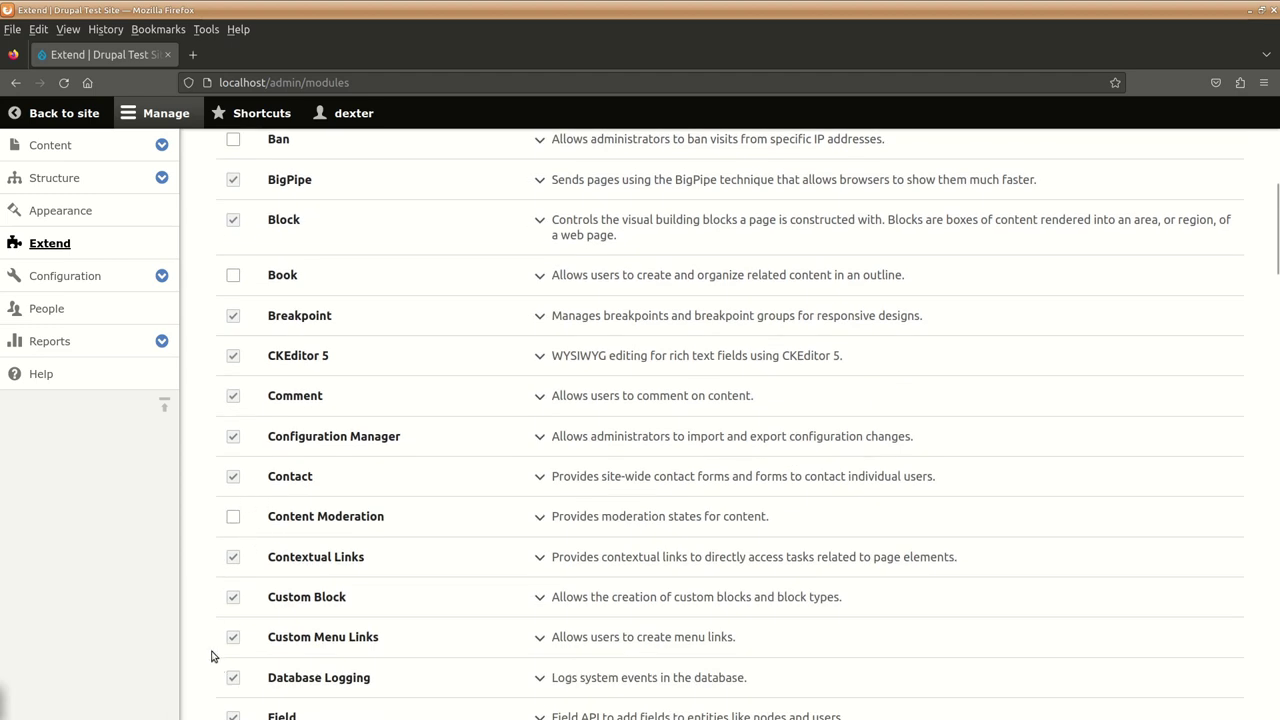
scroll(210, 656, "down", 8)
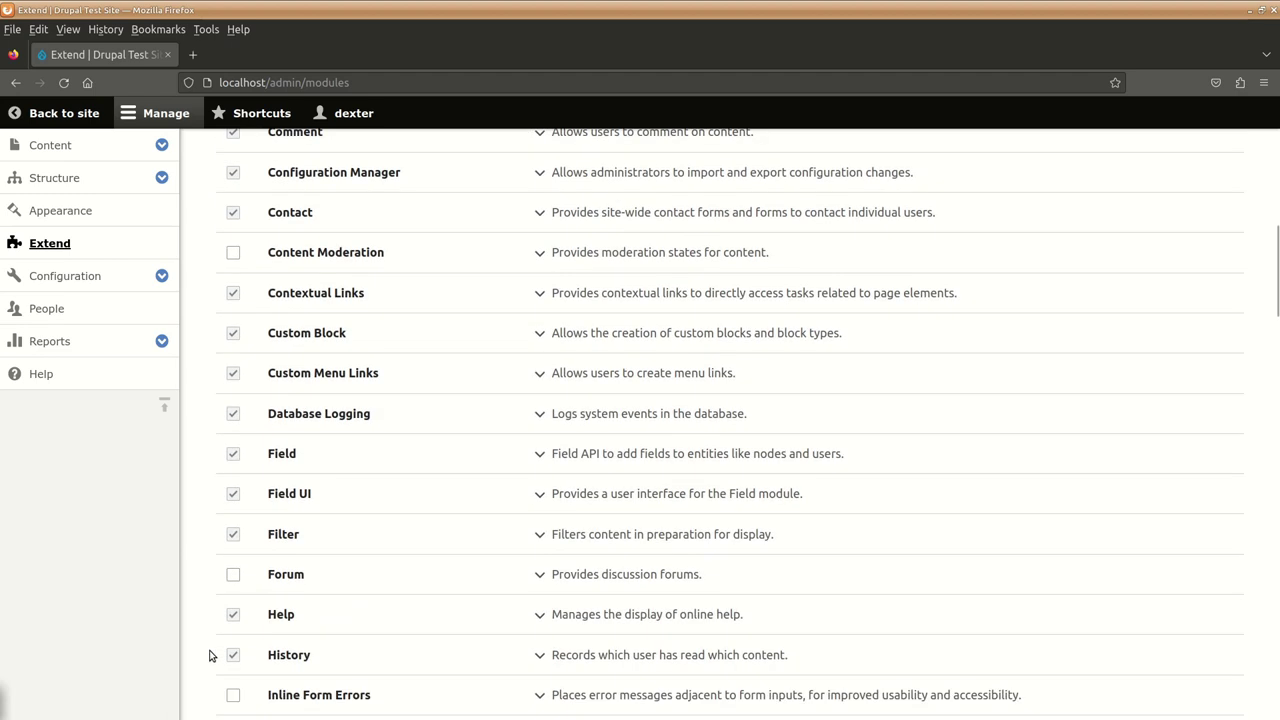
scroll(210, 656, "down", 6)
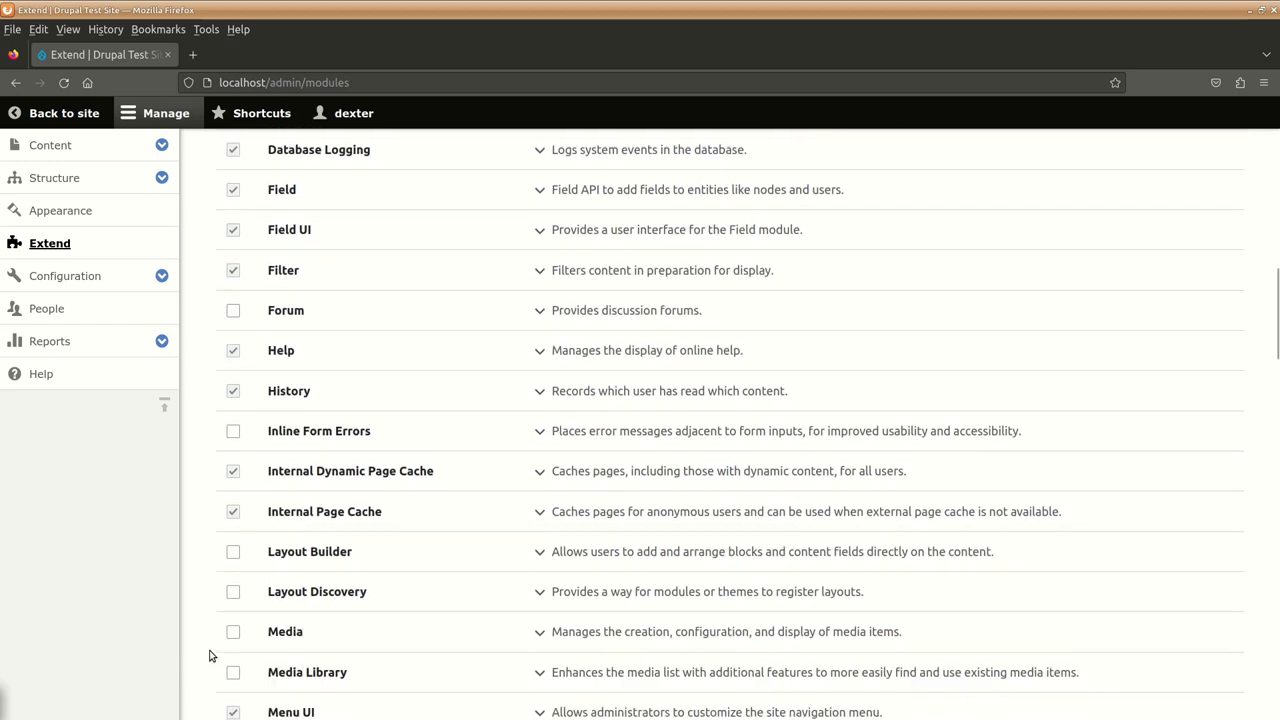
scroll(210, 656, "down", 8)
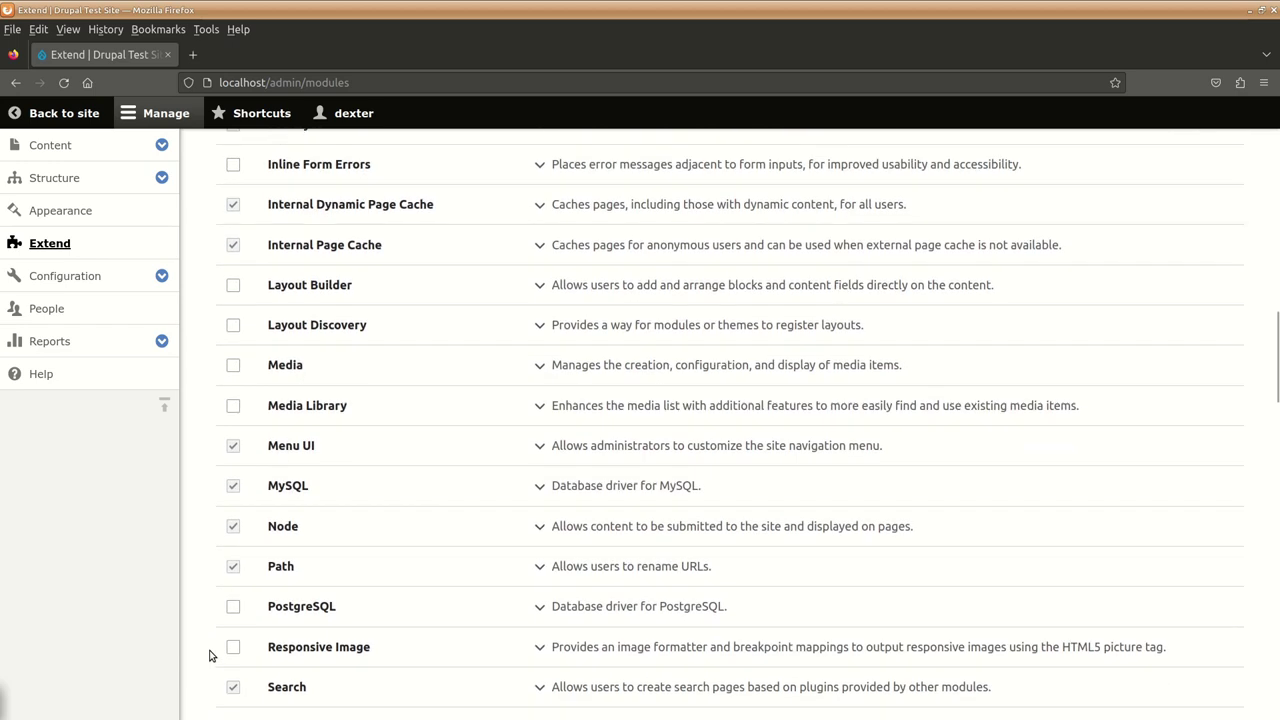
scroll(210, 656, "down", 6)
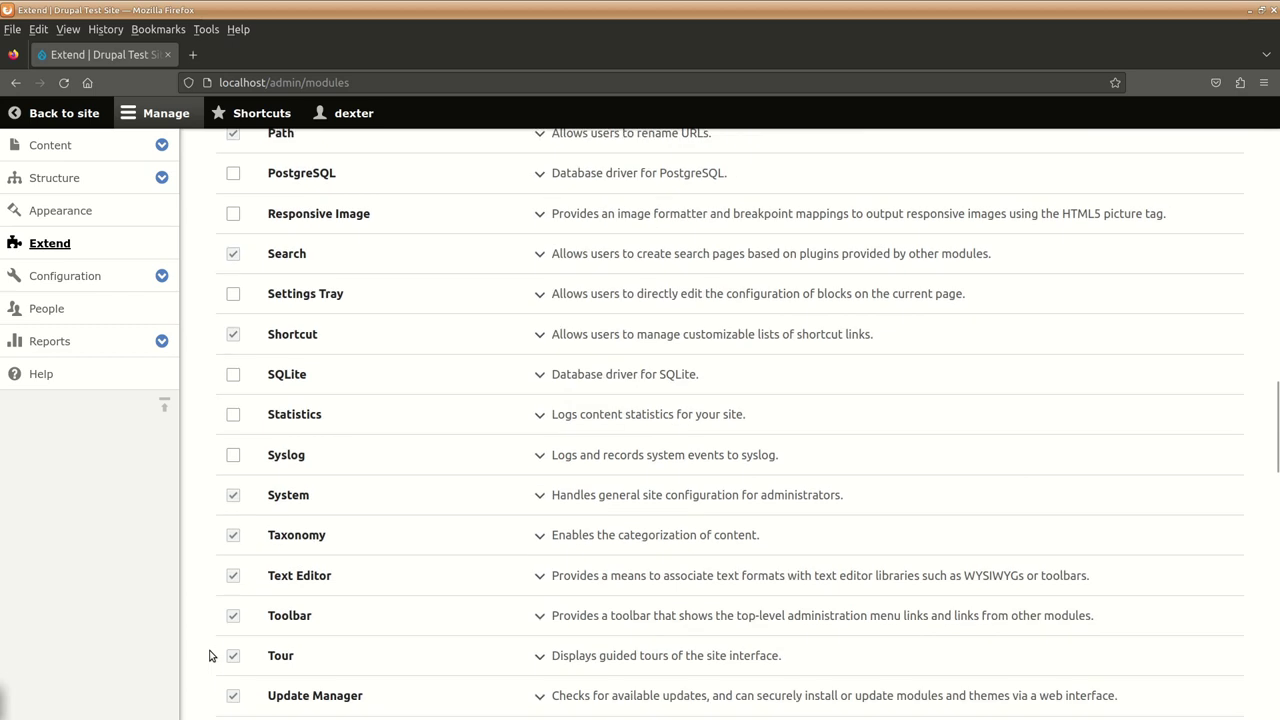
scroll(210, 656, "down", 8)
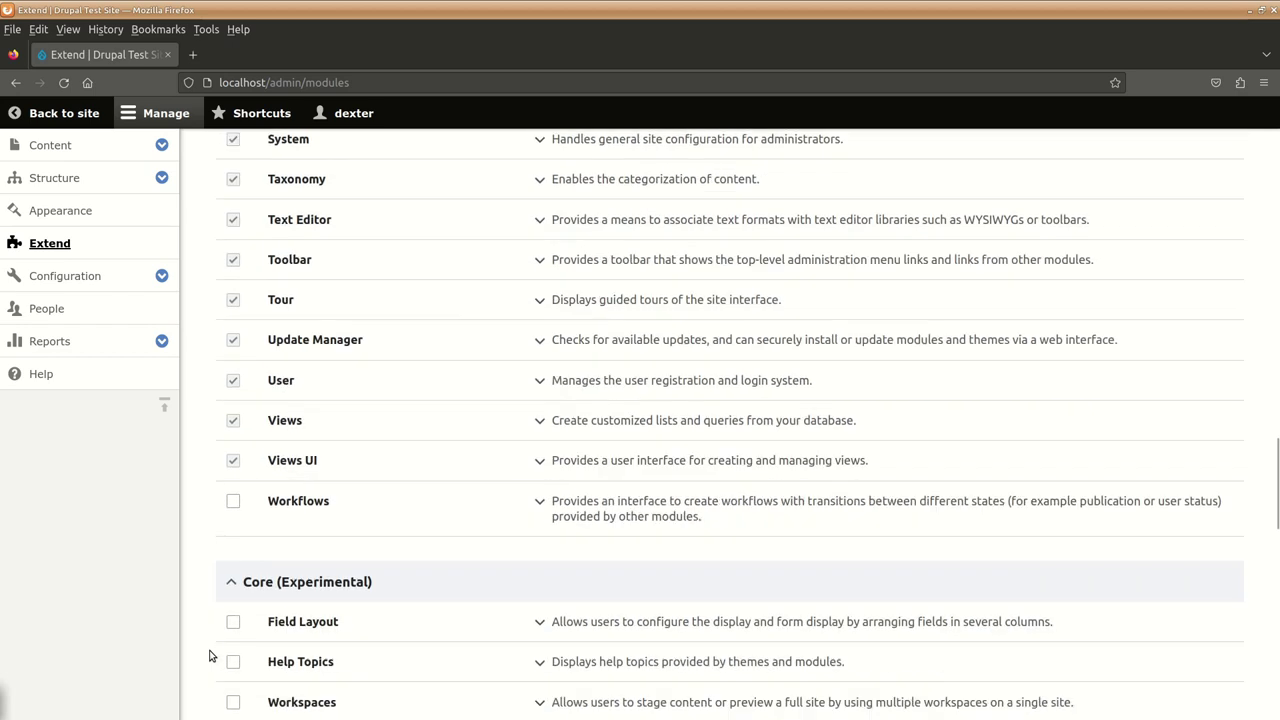
scroll(210, 656, "down", 6)
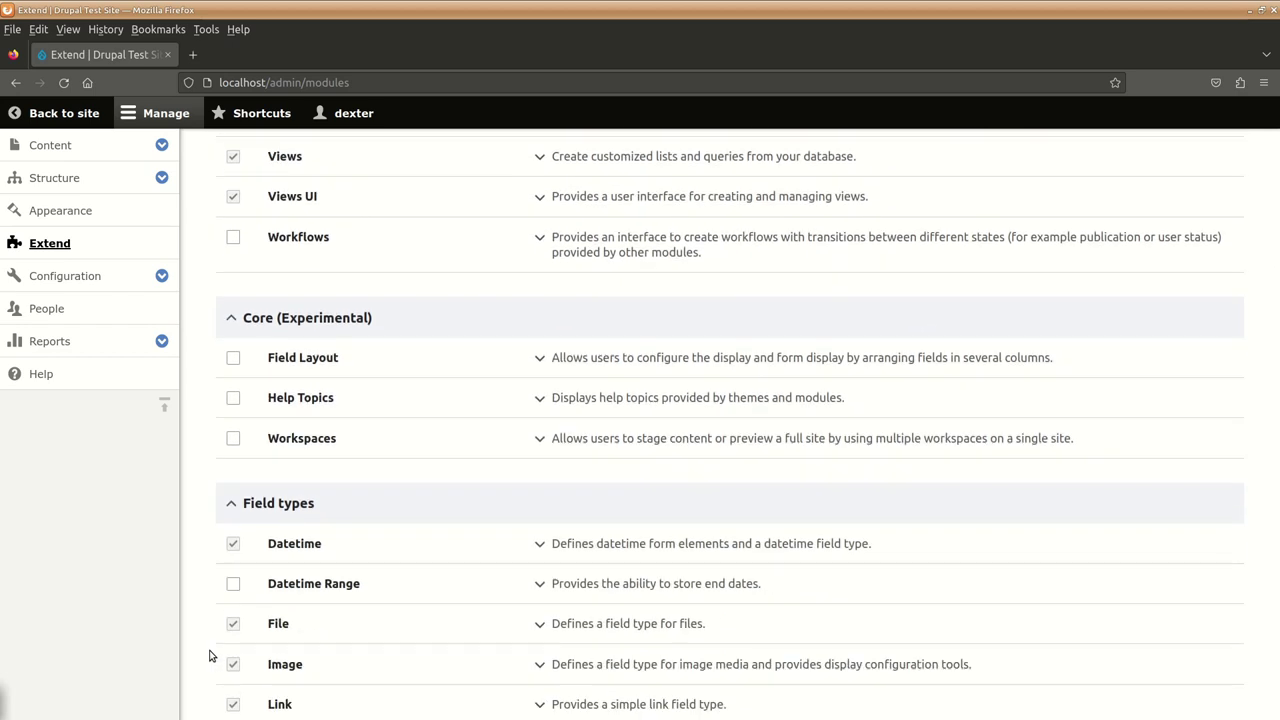
scroll(210, 656, "down", 8)
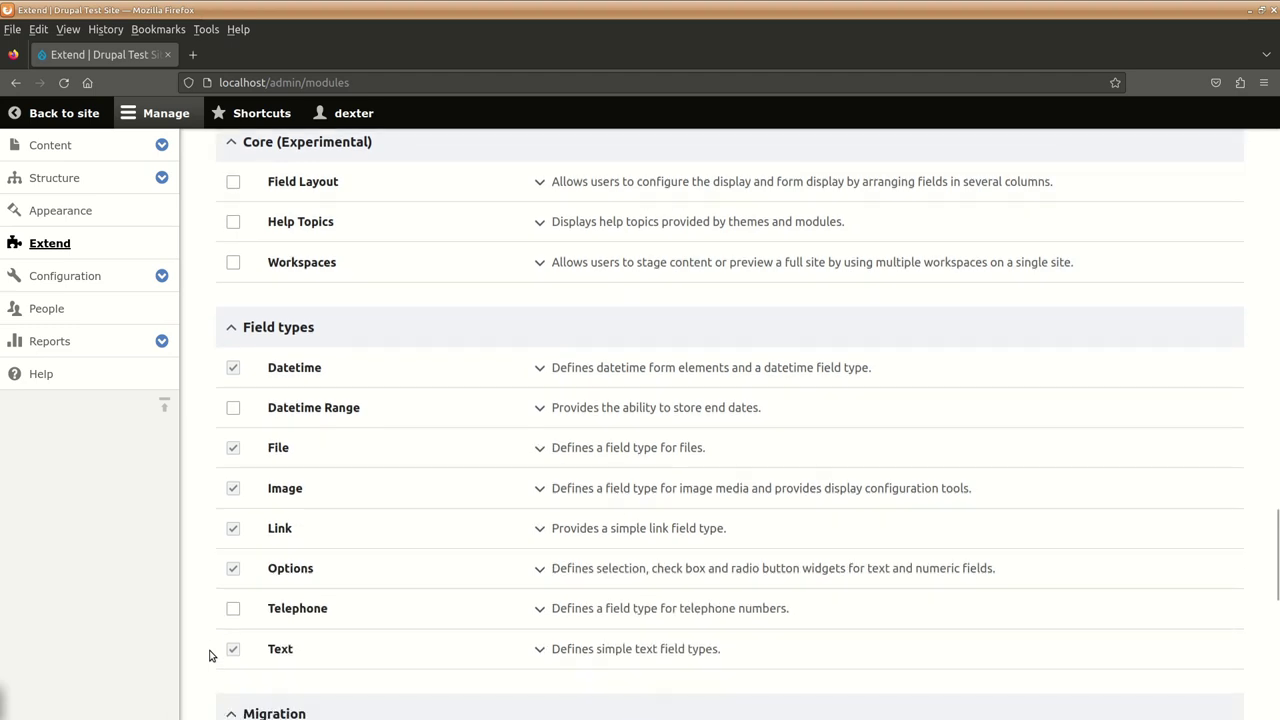
scroll(210, 656, "down", 12)
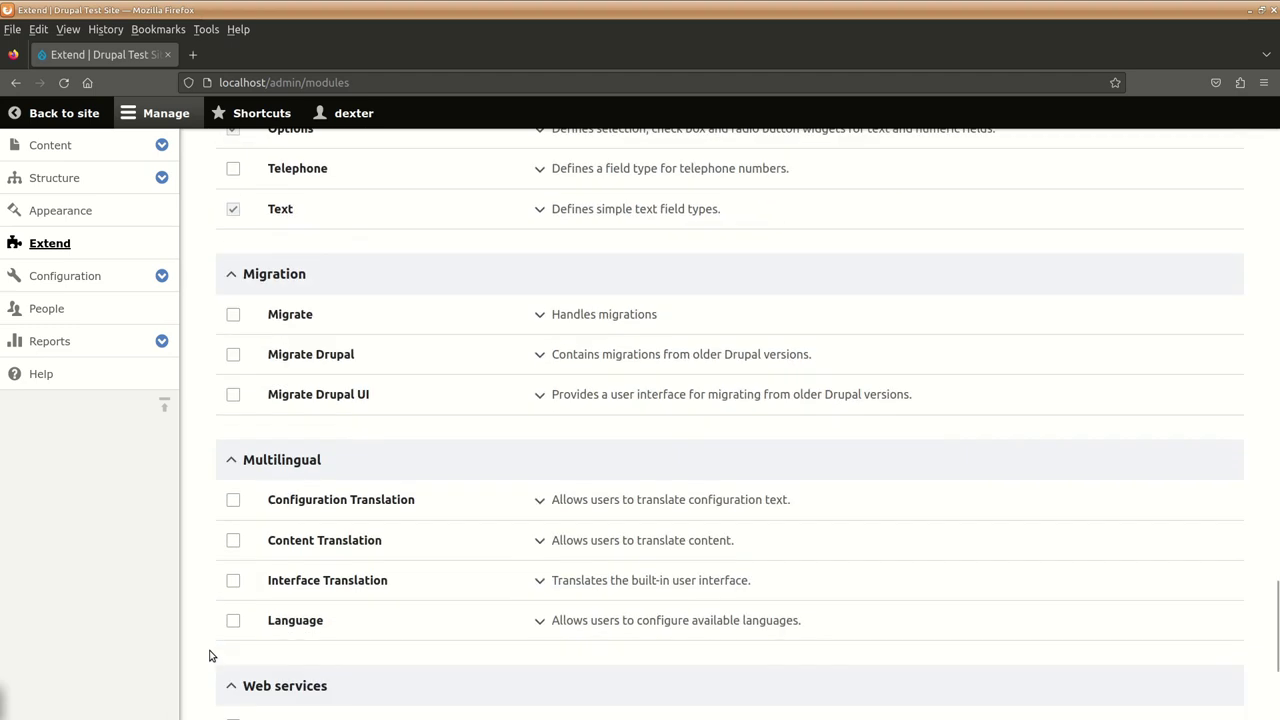
scroll(210, 656, "up", 20)
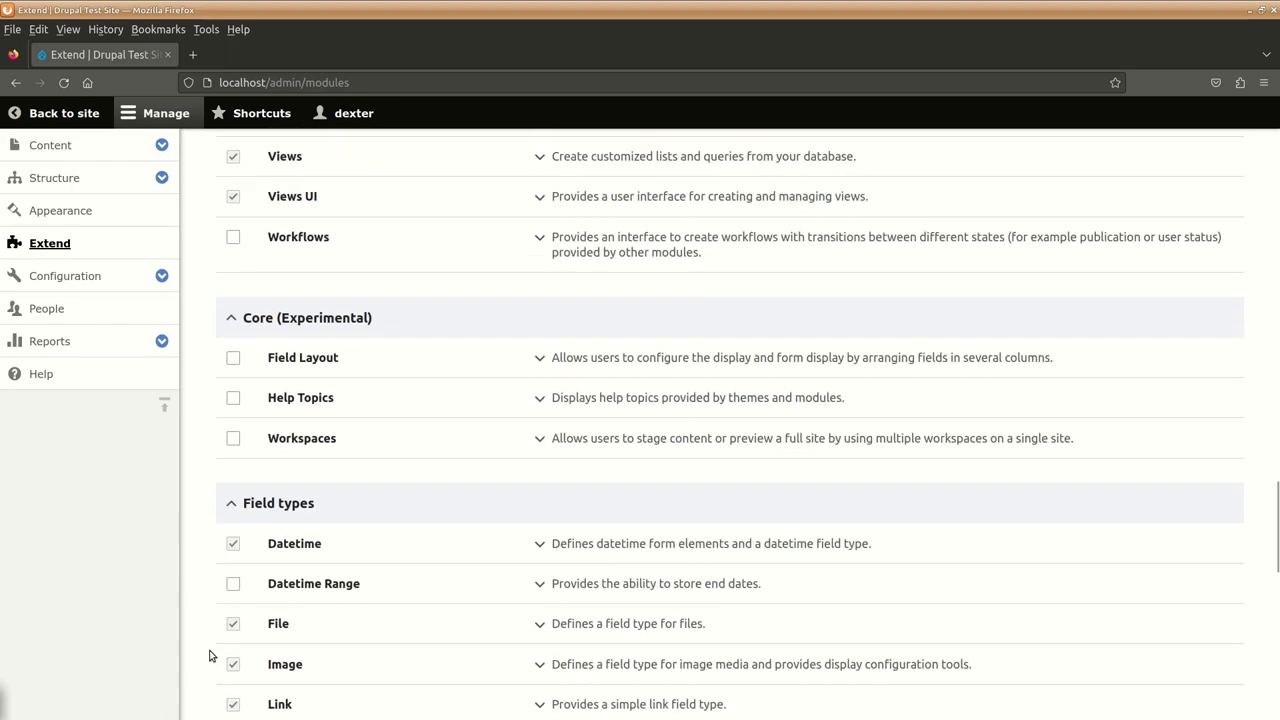
scroll(210, 656, "up", 20)
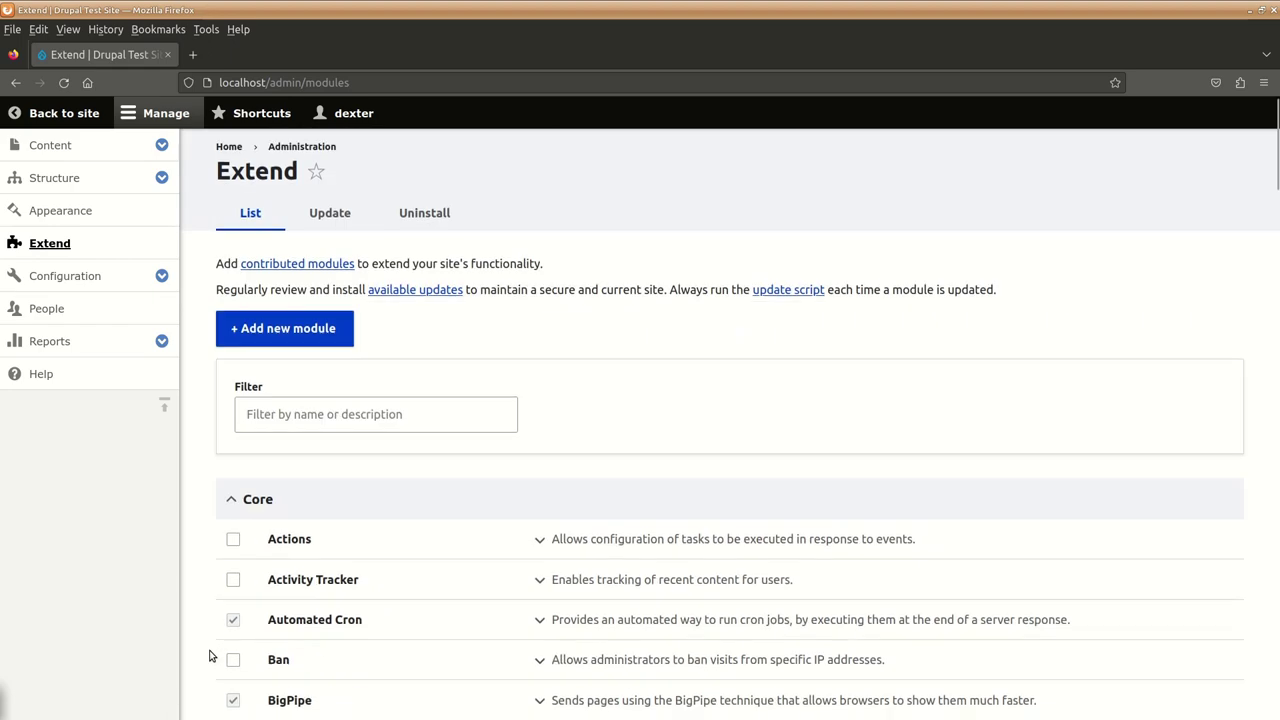
Examine the Core modules on the Extend page, expanding the details of the Ban module
scroll(210, 656, "down", 6)
scroll(210, 656, "up", 2)
scroll(210, 656, "down", 4)
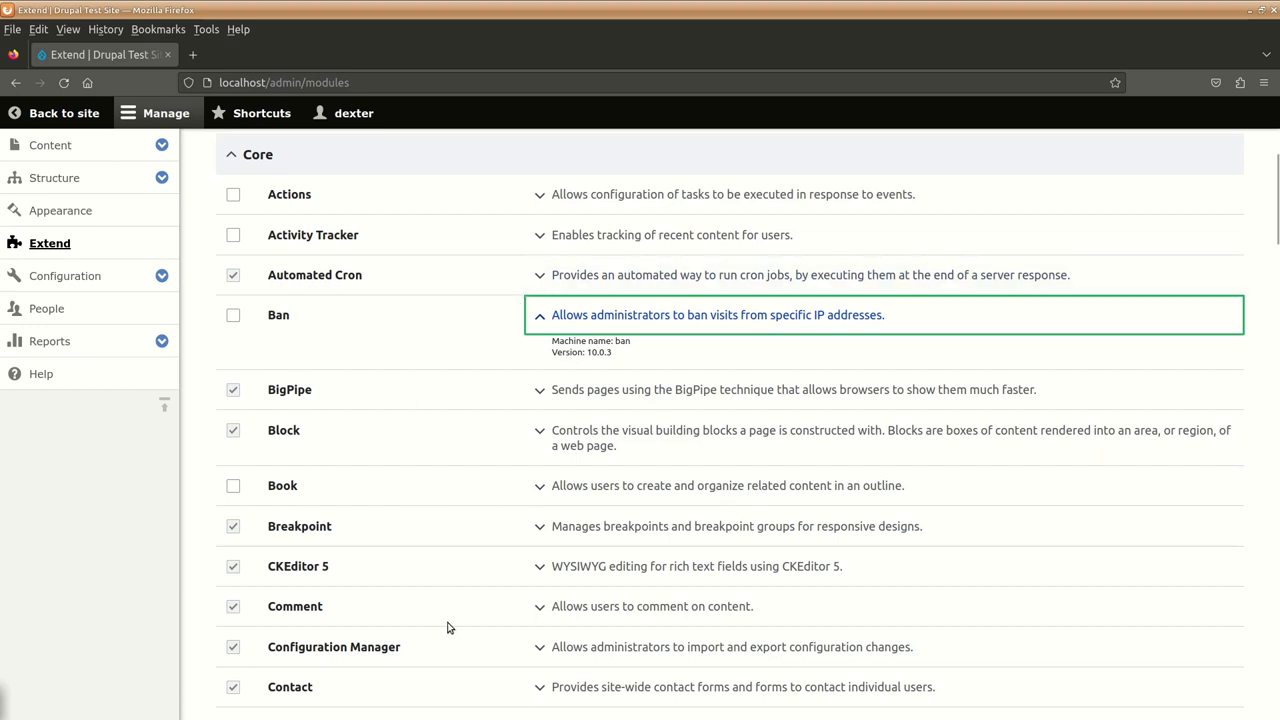
scroll(447, 628, "up", 3)
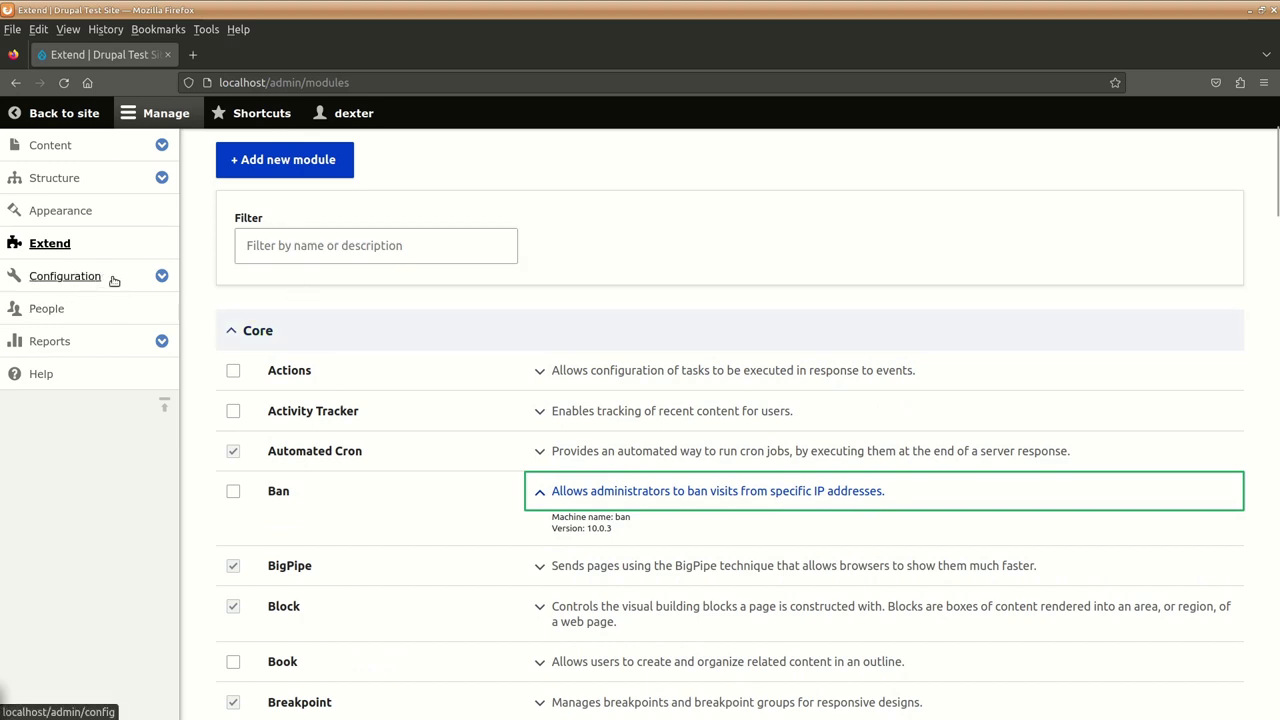
Open the Basic site settings in the System configuration and review the site details
left_click(161, 277)
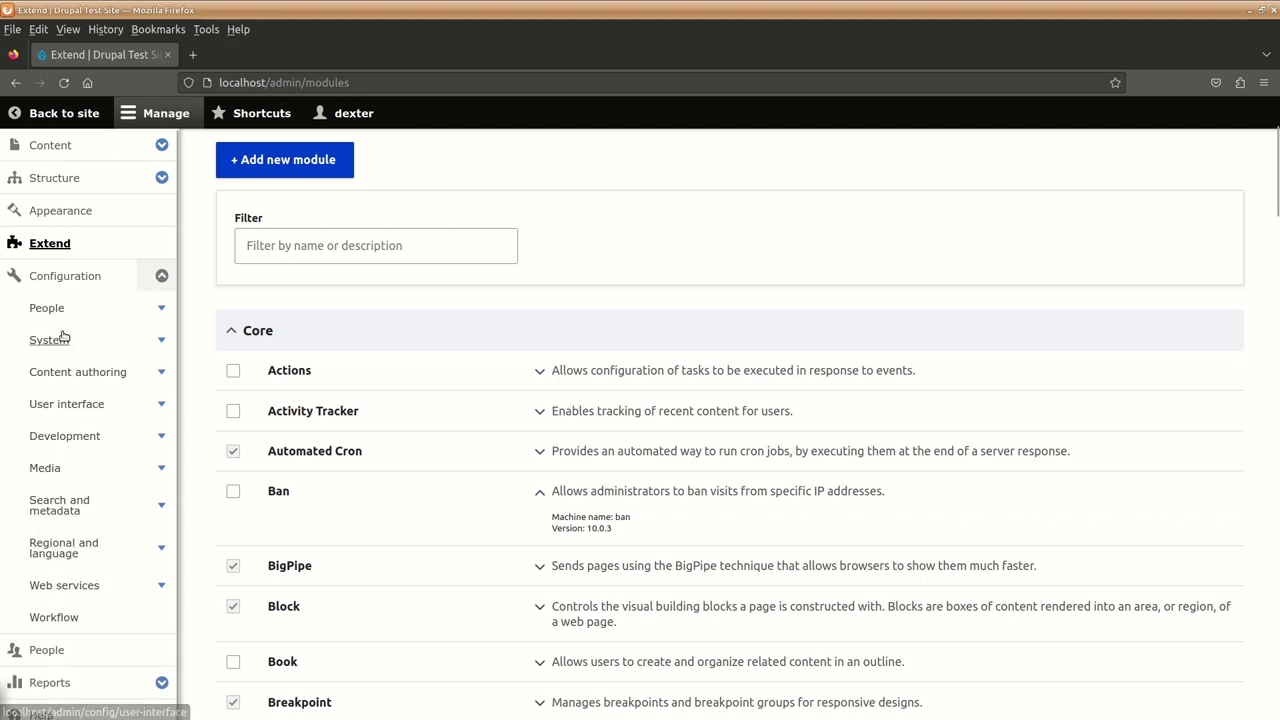
left_click(161, 310)
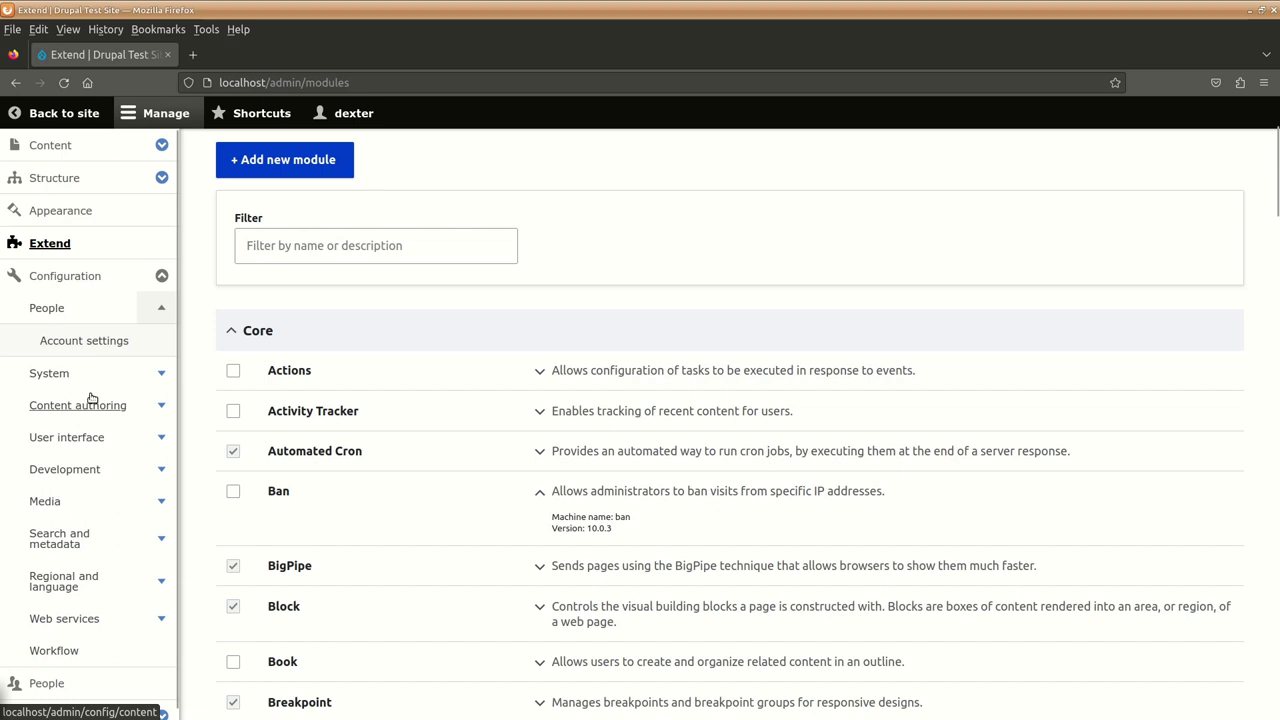
left_click(158, 373)
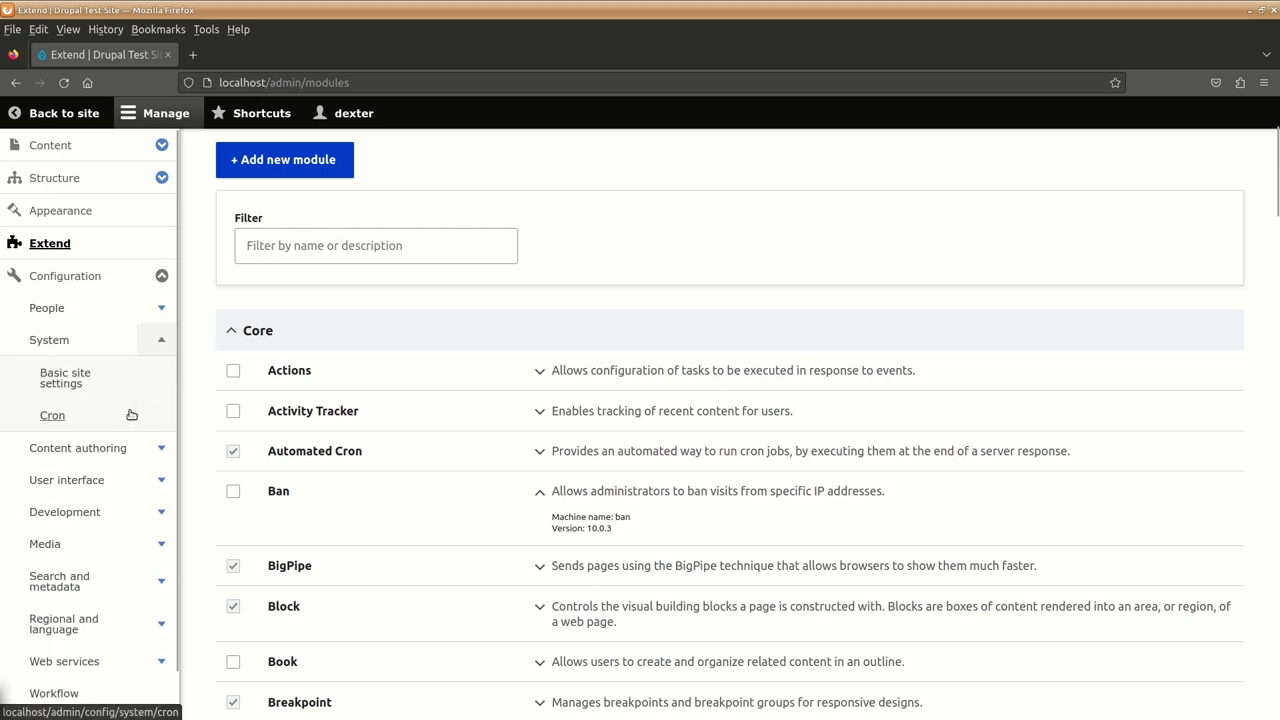
left_click(62, 381)
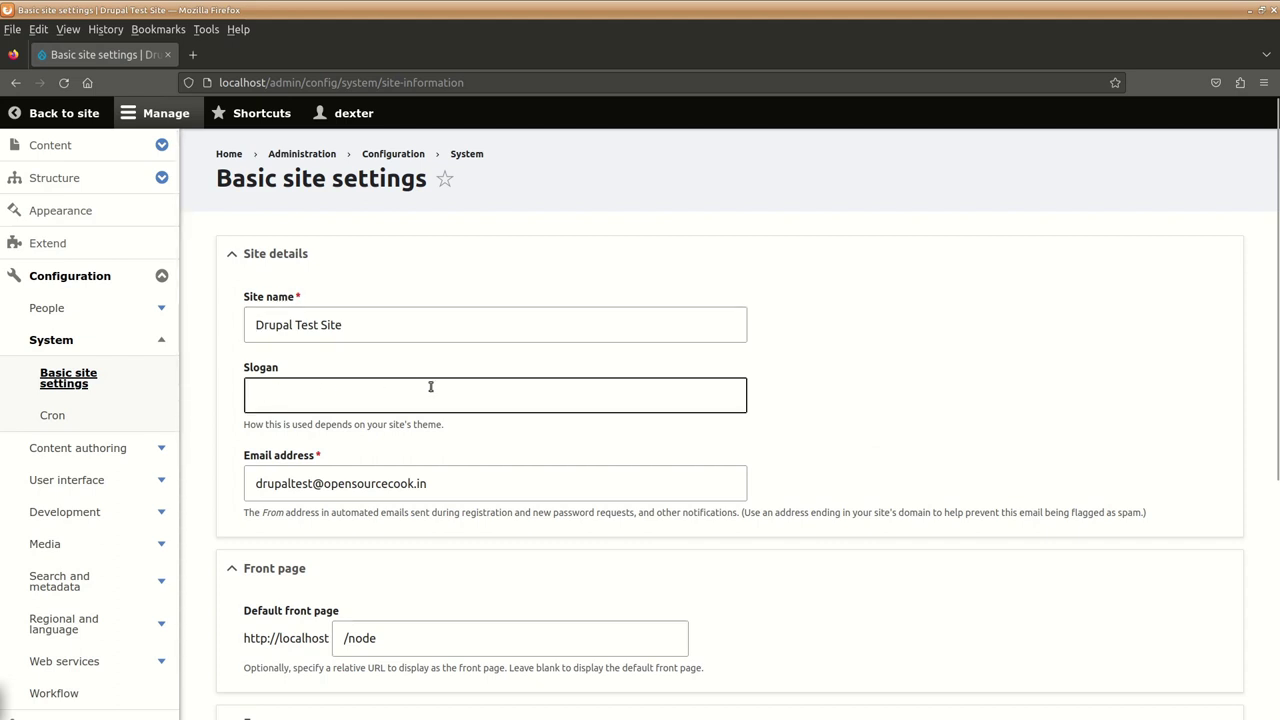
scroll(430, 386, "down", 2)
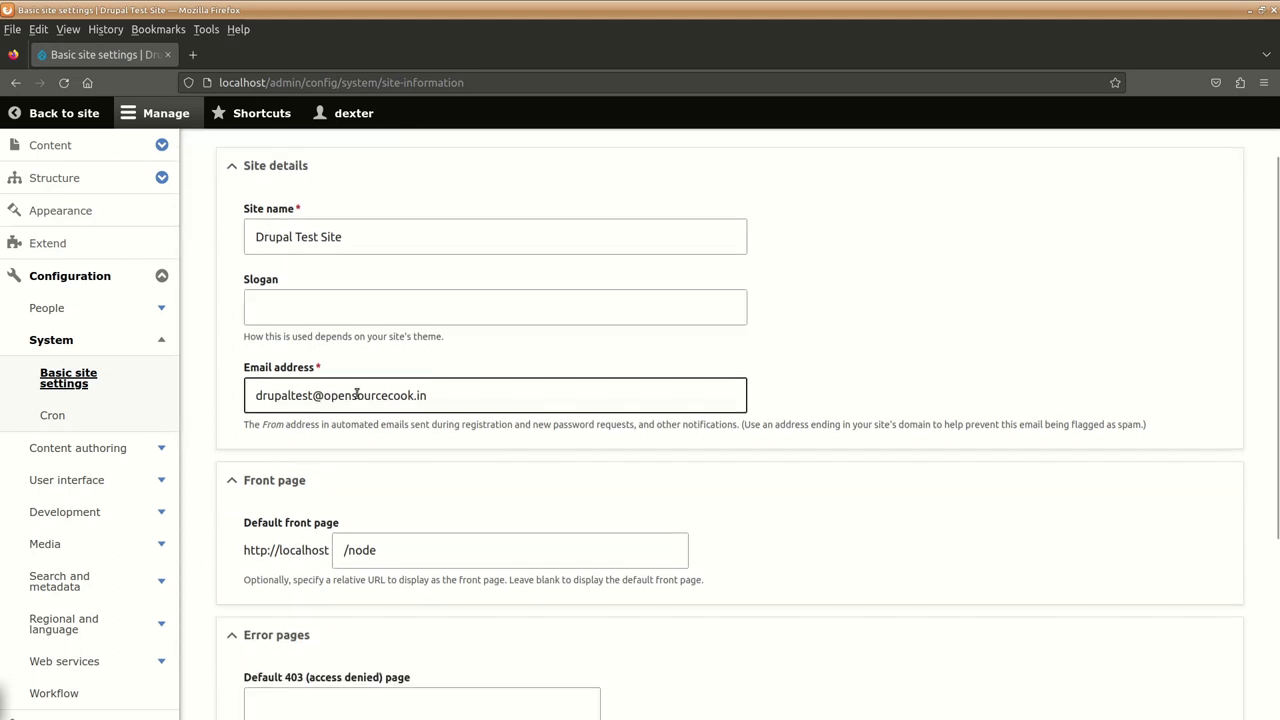
Review the front page and error page settings of the Basic site settings
scroll(368, 422, "down", 2)
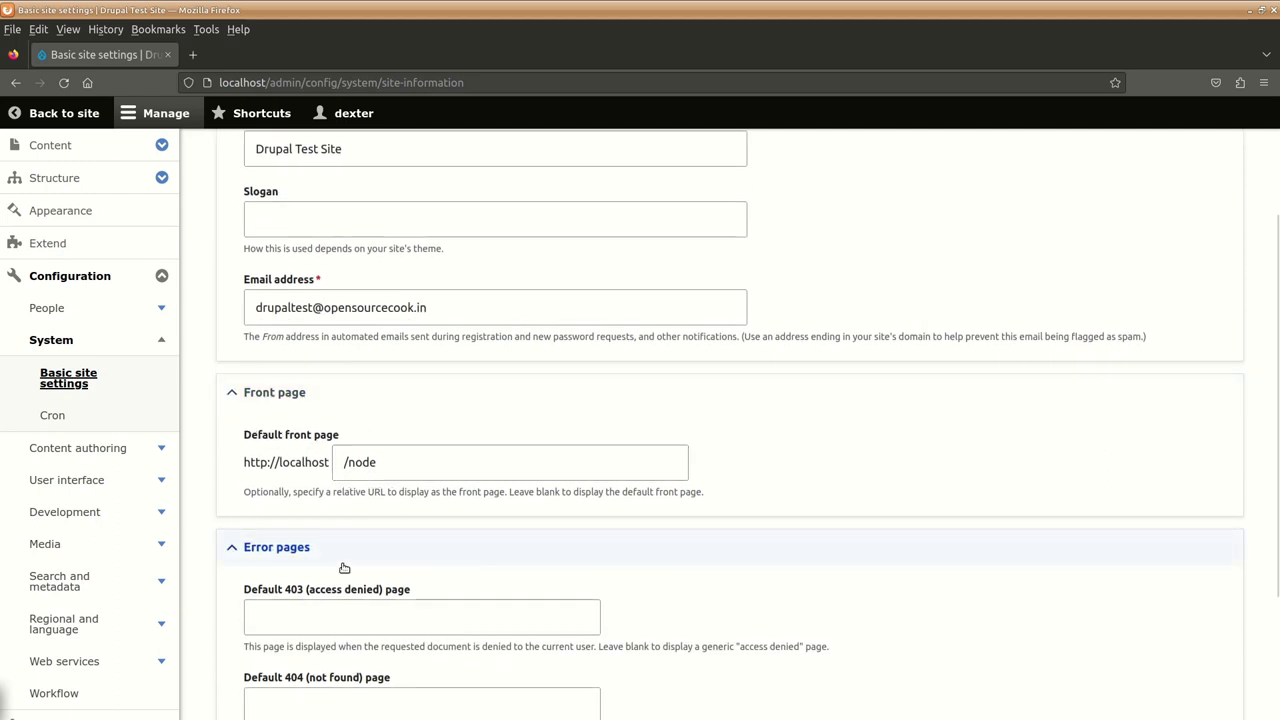
scroll(344, 568, "down", 2)
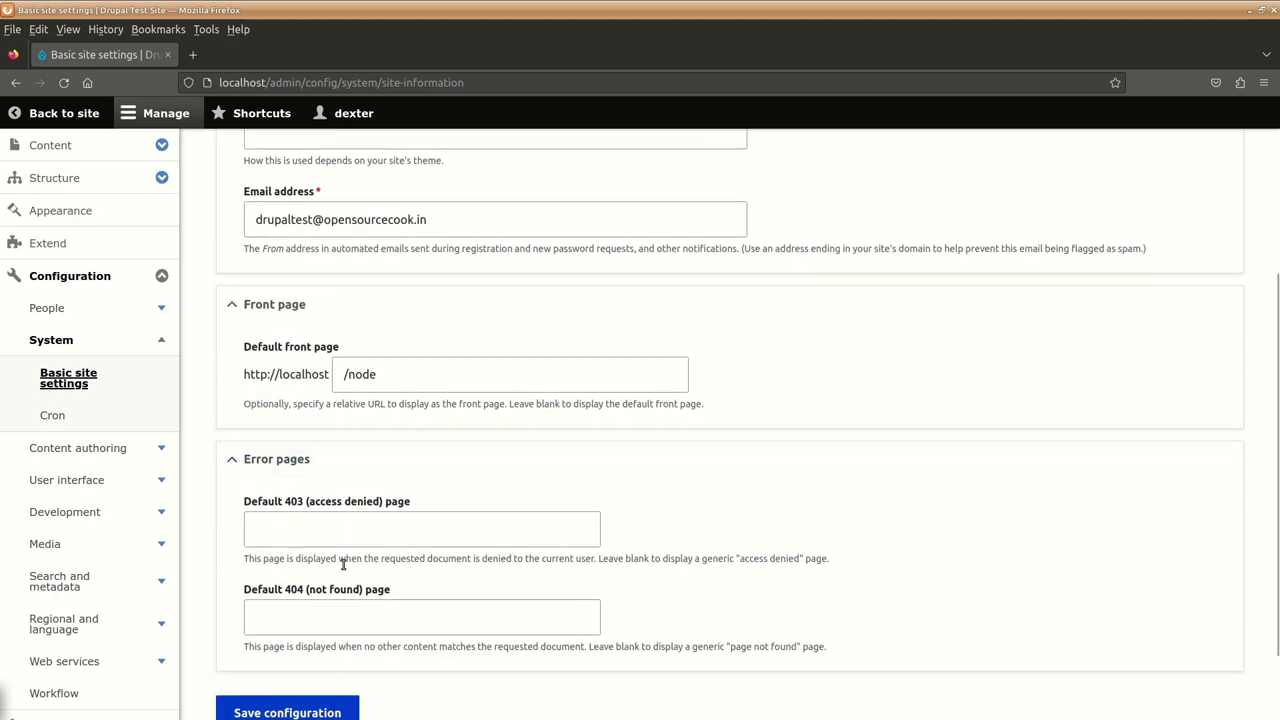
scroll(343, 565, "down", 2)
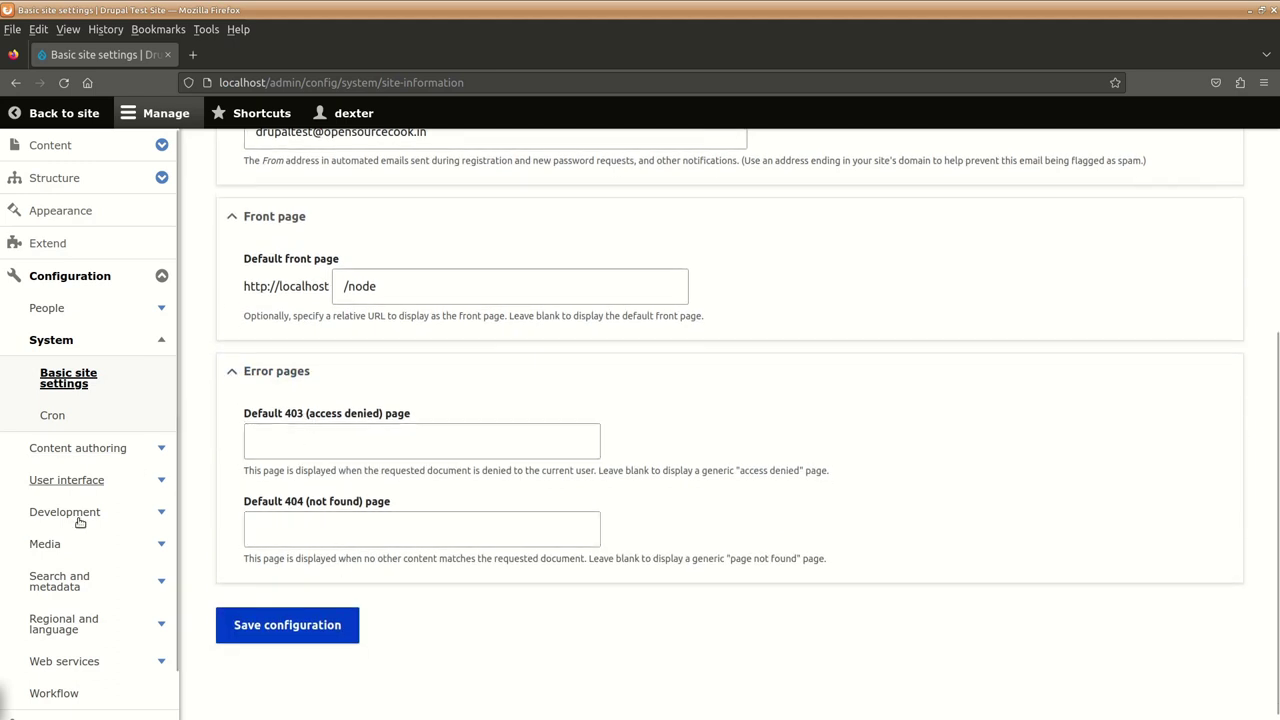
Look into the Content authoring and Regional and language sections of the Configuration and open the Regional settings
scroll(53, 508, "down", 2)
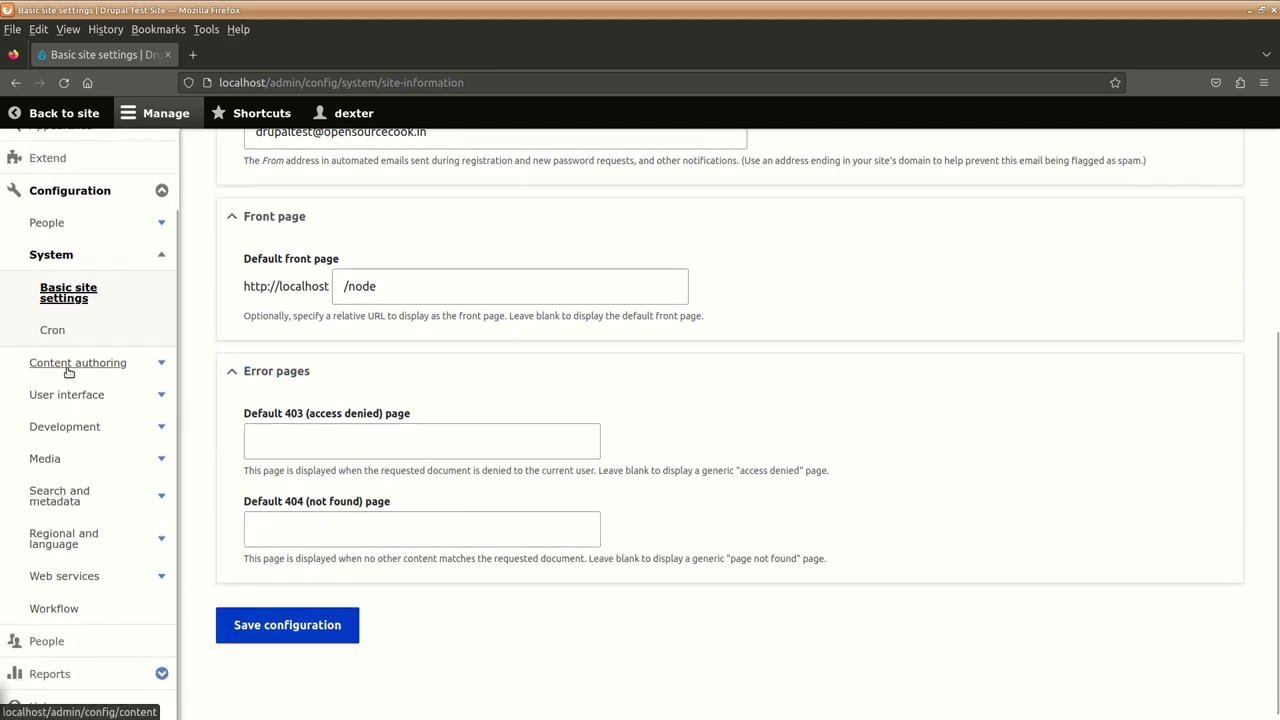
left_click(161, 362)
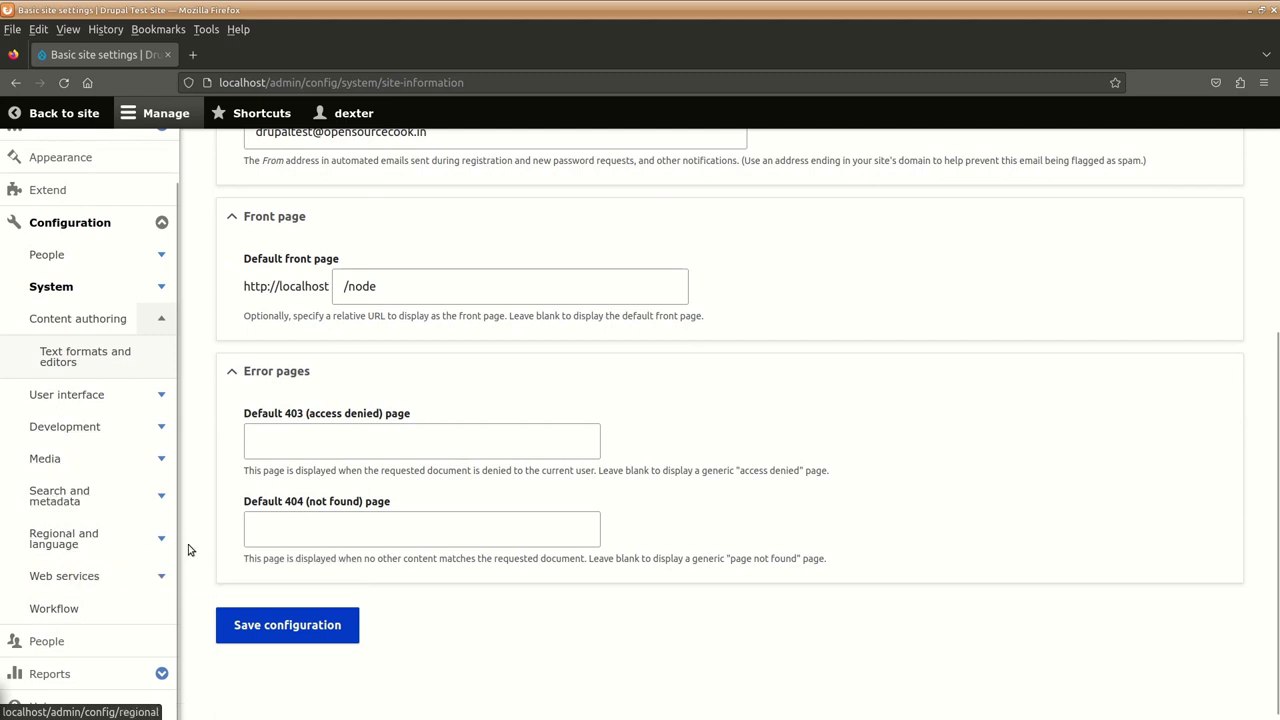
scroll(129, 580, "down", 1)
left_click(145, 545)
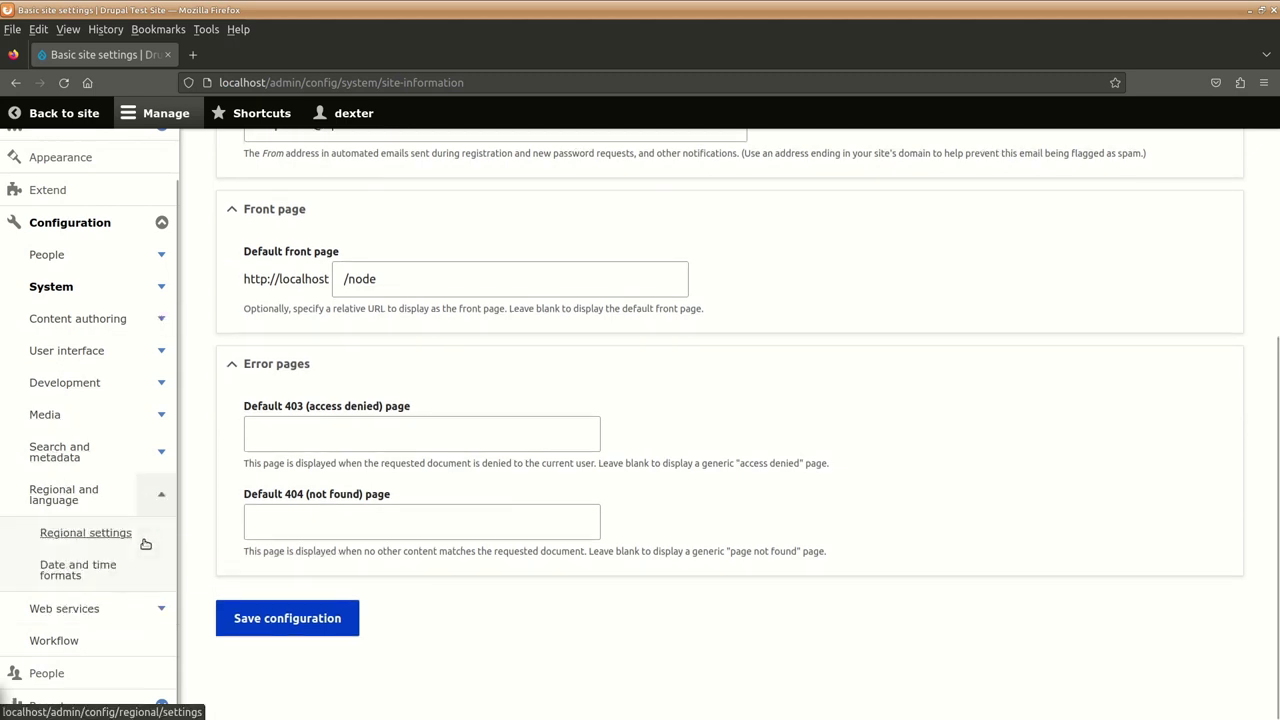
scroll(90, 520, "down", 1)
left_click(117, 509)
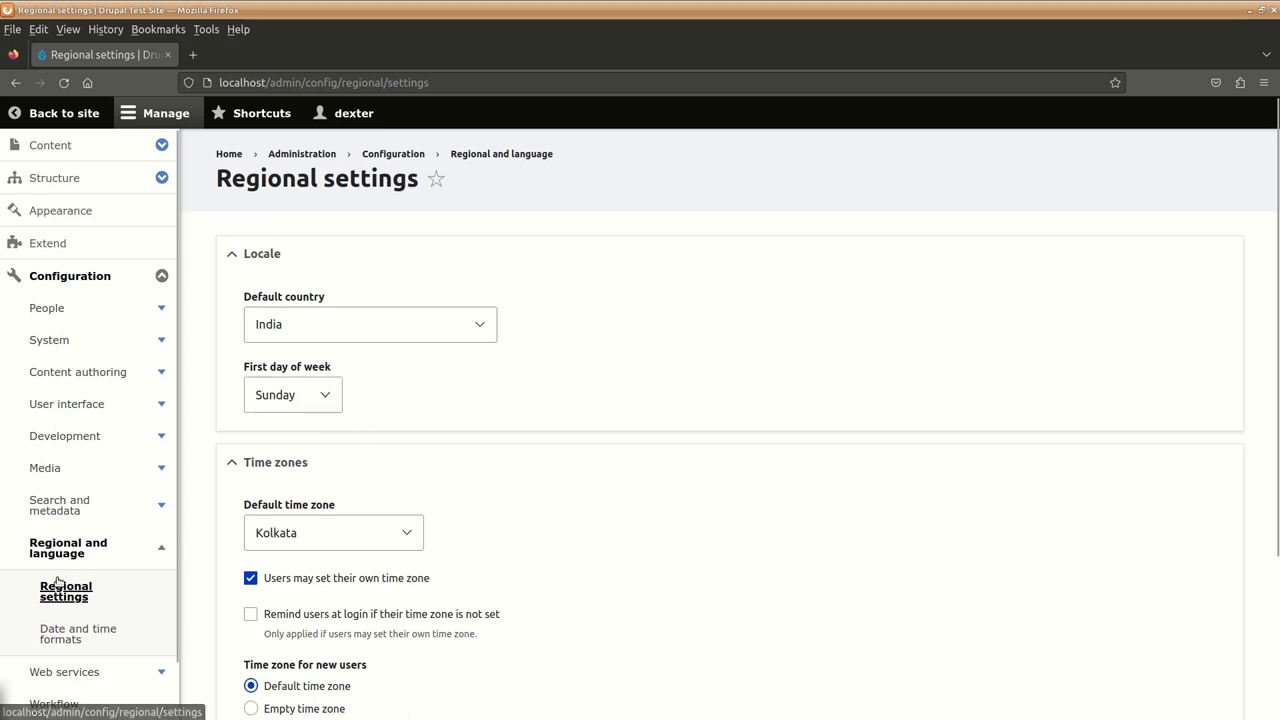
Open the People page and expand the list of available reports
scroll(58, 580, "down", 2)
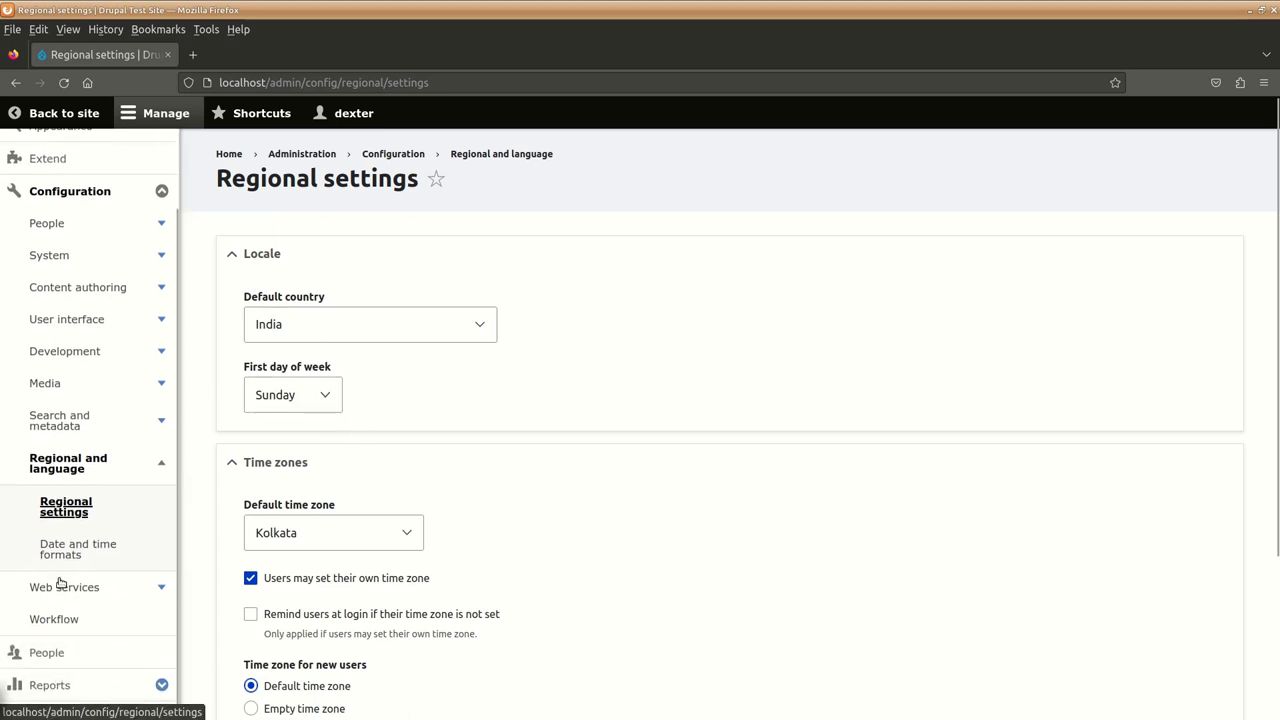
left_click(45, 641)
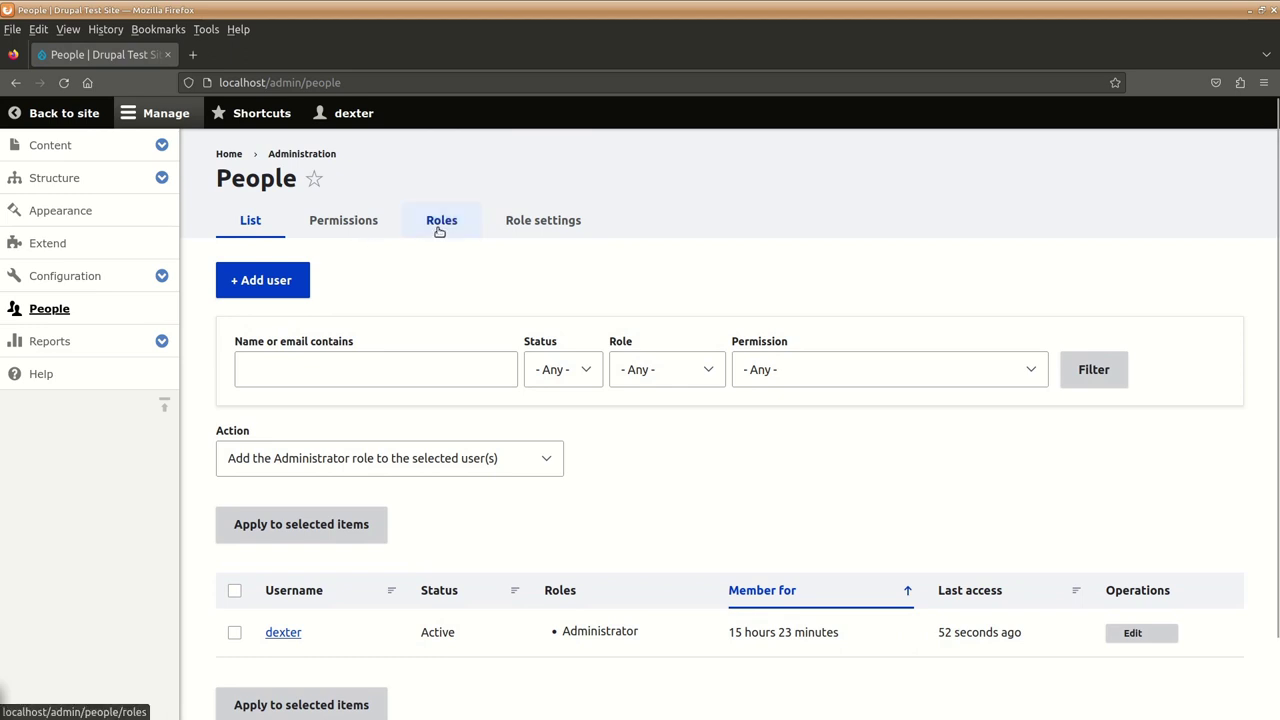
left_click(156, 343)
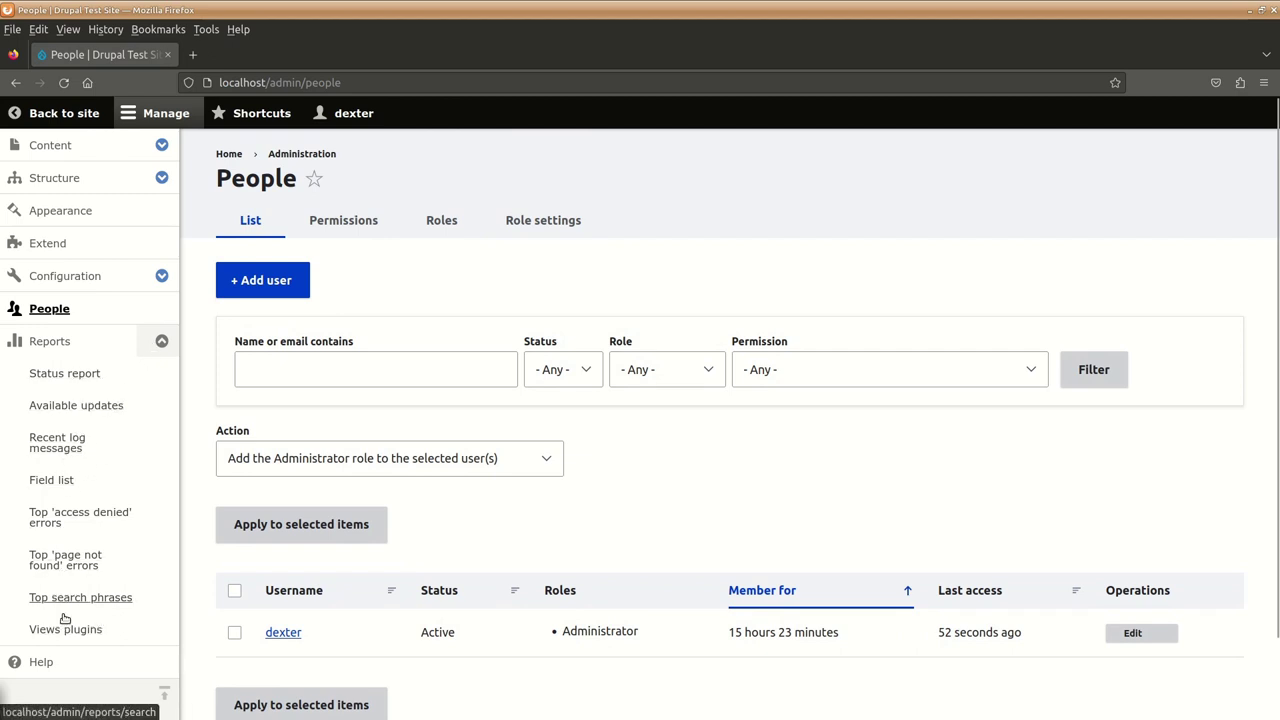
Open the Status report and review the general system information, errors, warnings and checked items
left_click(77, 381)
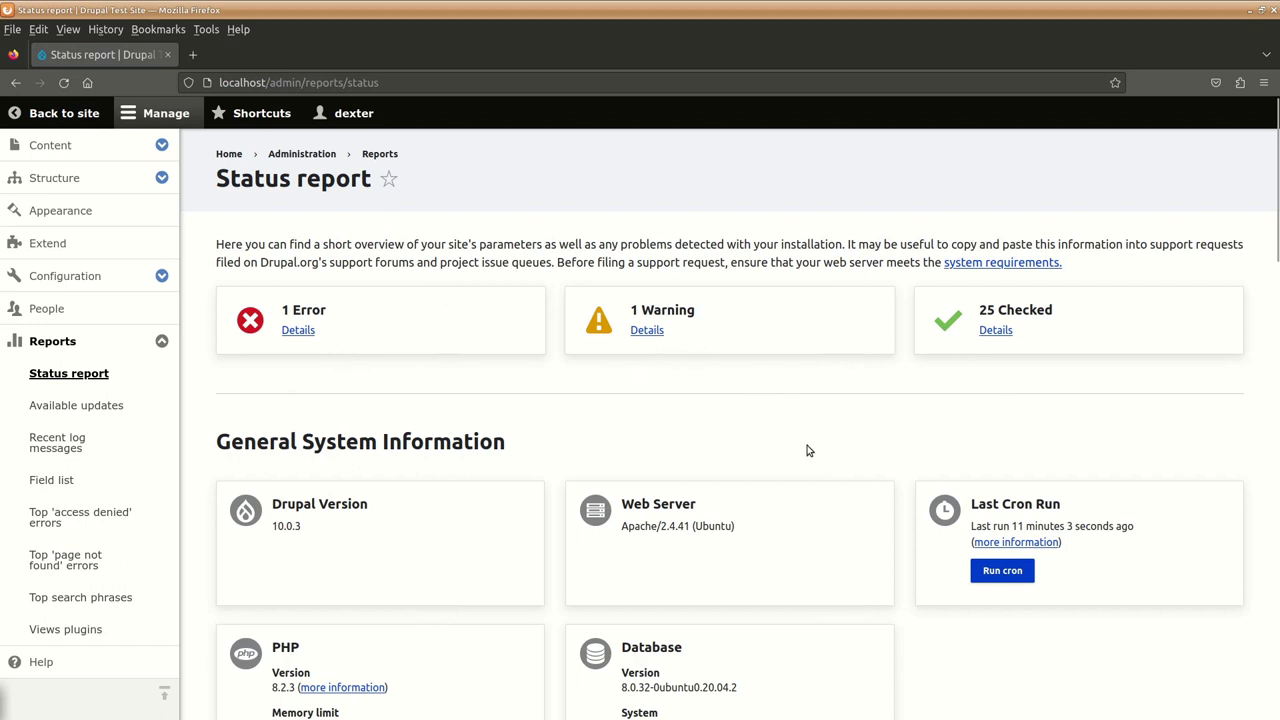
scroll(774, 503, "down", 3)
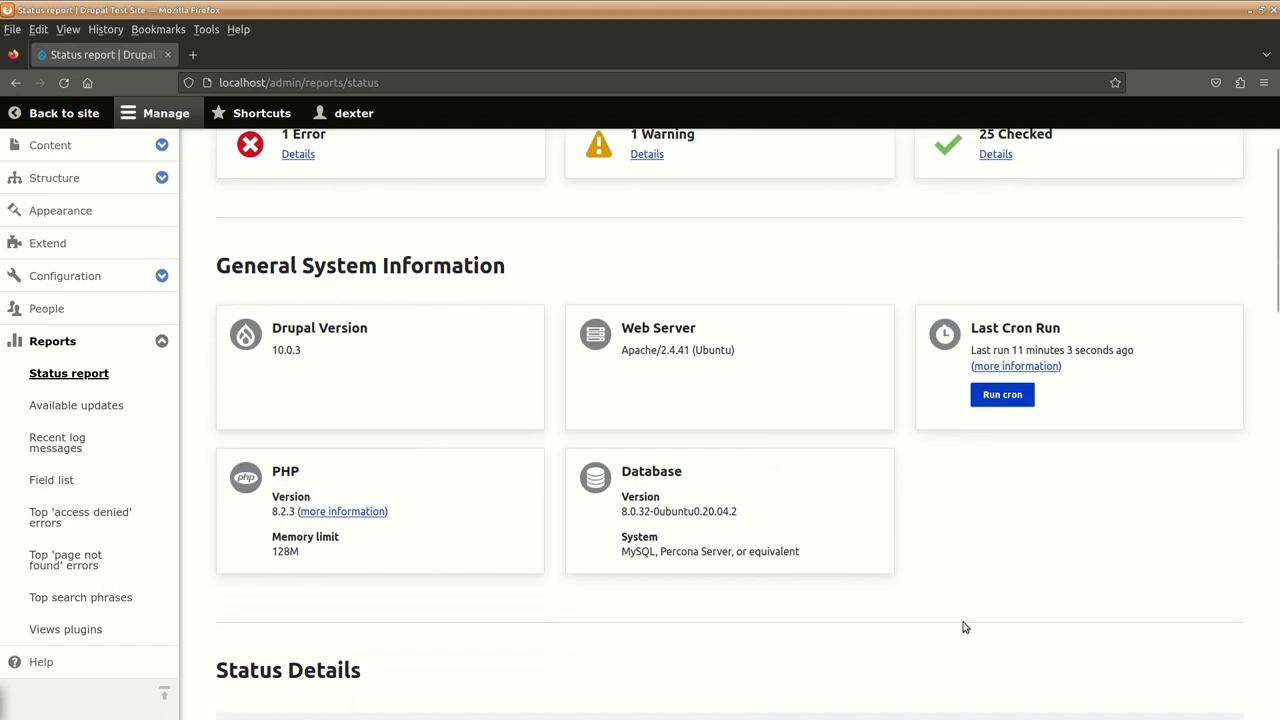
scroll(591, 564, "down", 3)
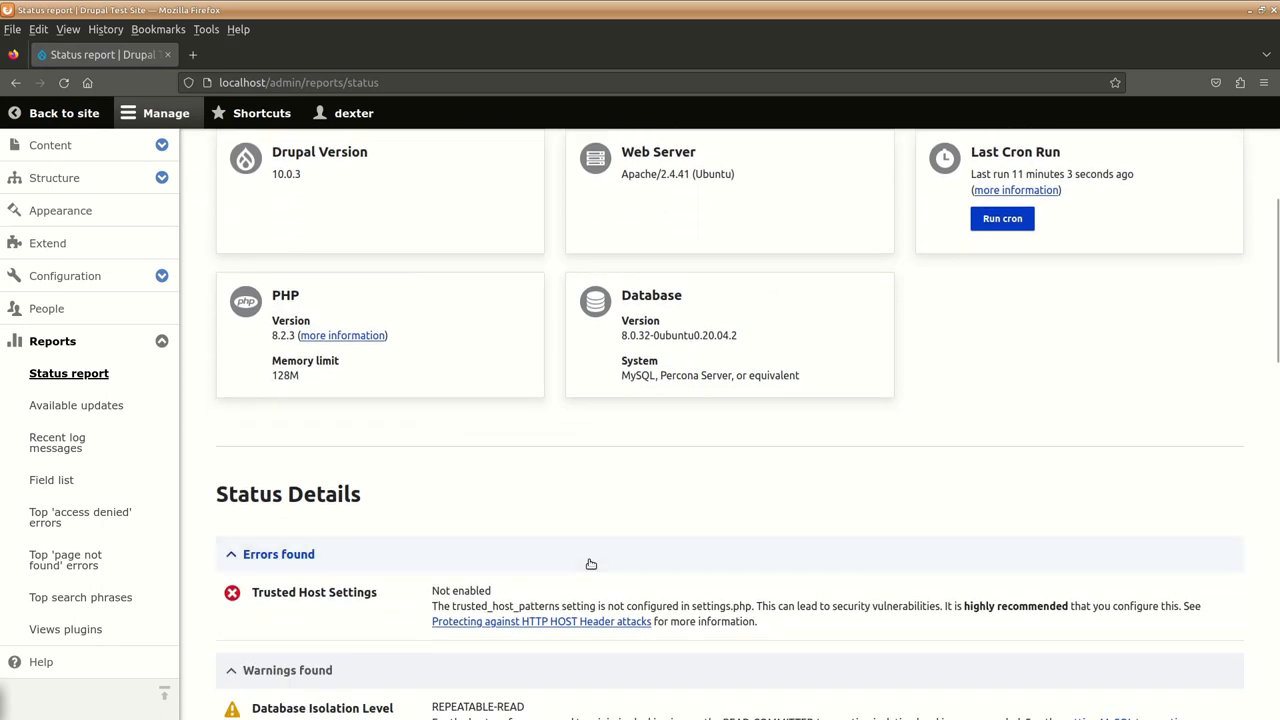
scroll(591, 564, "down", 3)
scroll(574, 537, "down", 3)
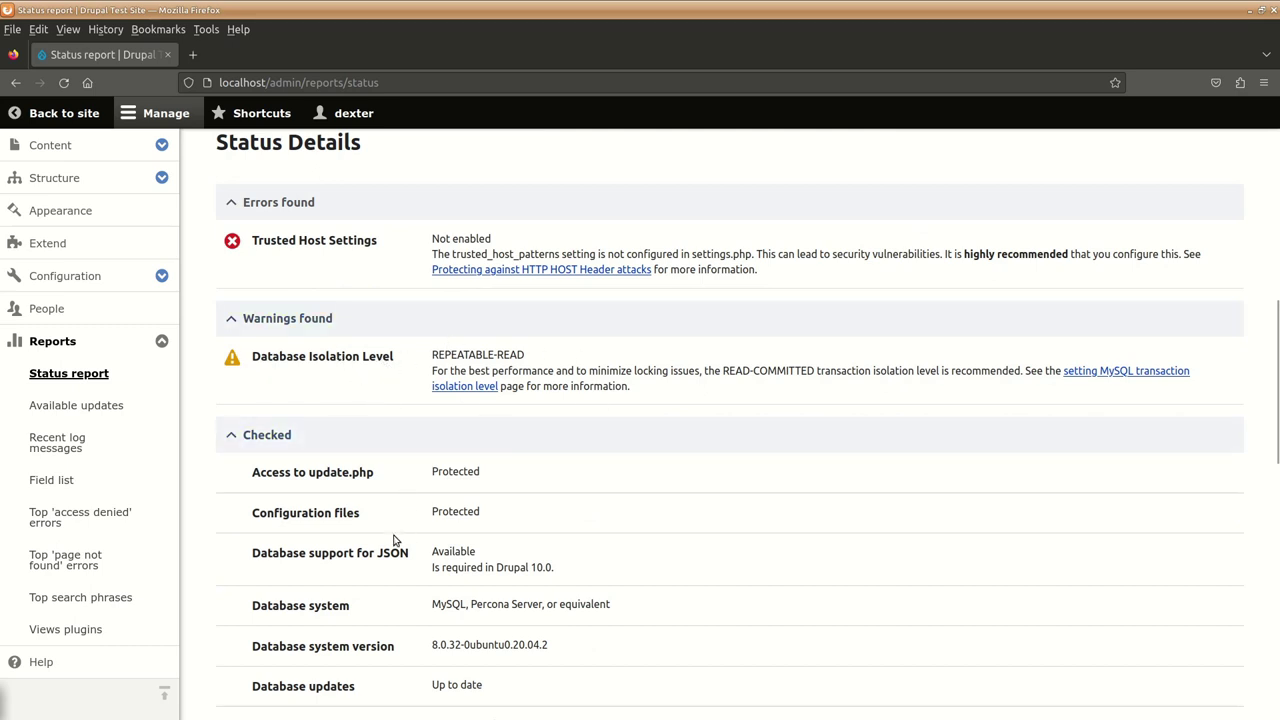
scroll(381, 572, "down", 3)
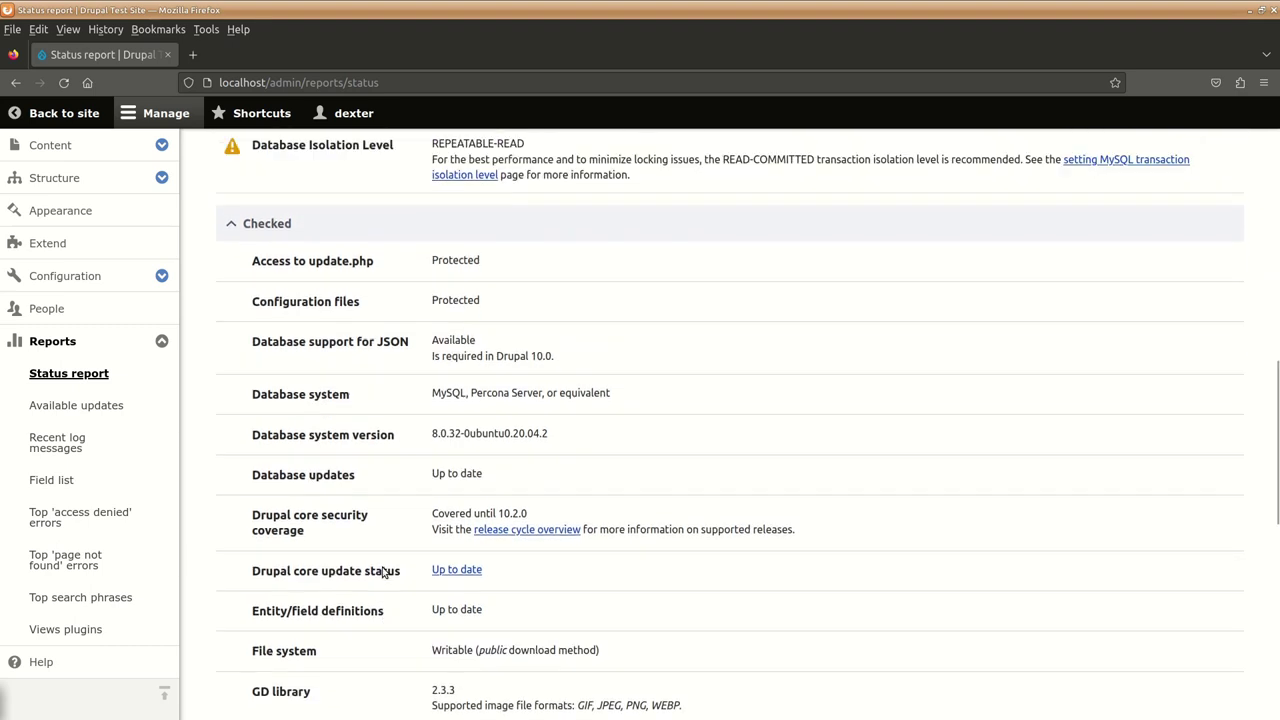
scroll(384, 571, "up", 5)
scroll(384, 571, "up", 5)
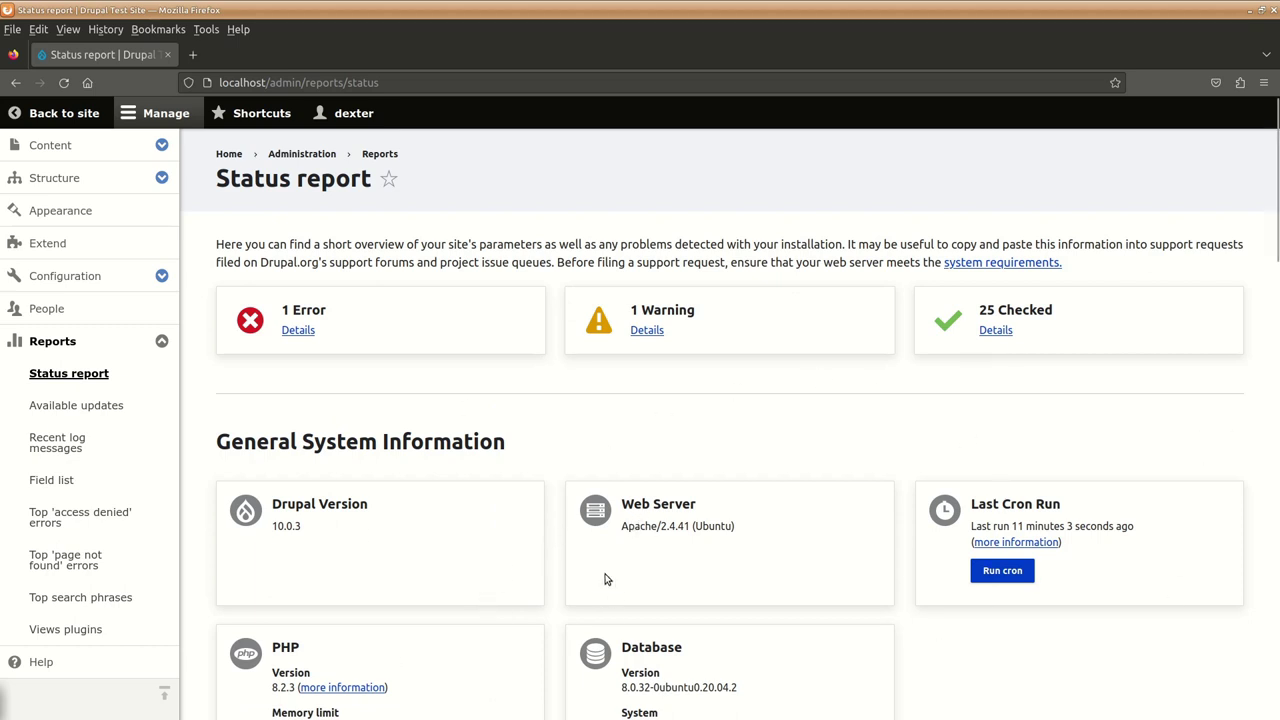
Open the Available updates report, followed by the Recent log messages, and look through the logged cron and user events
left_click(112, 407)
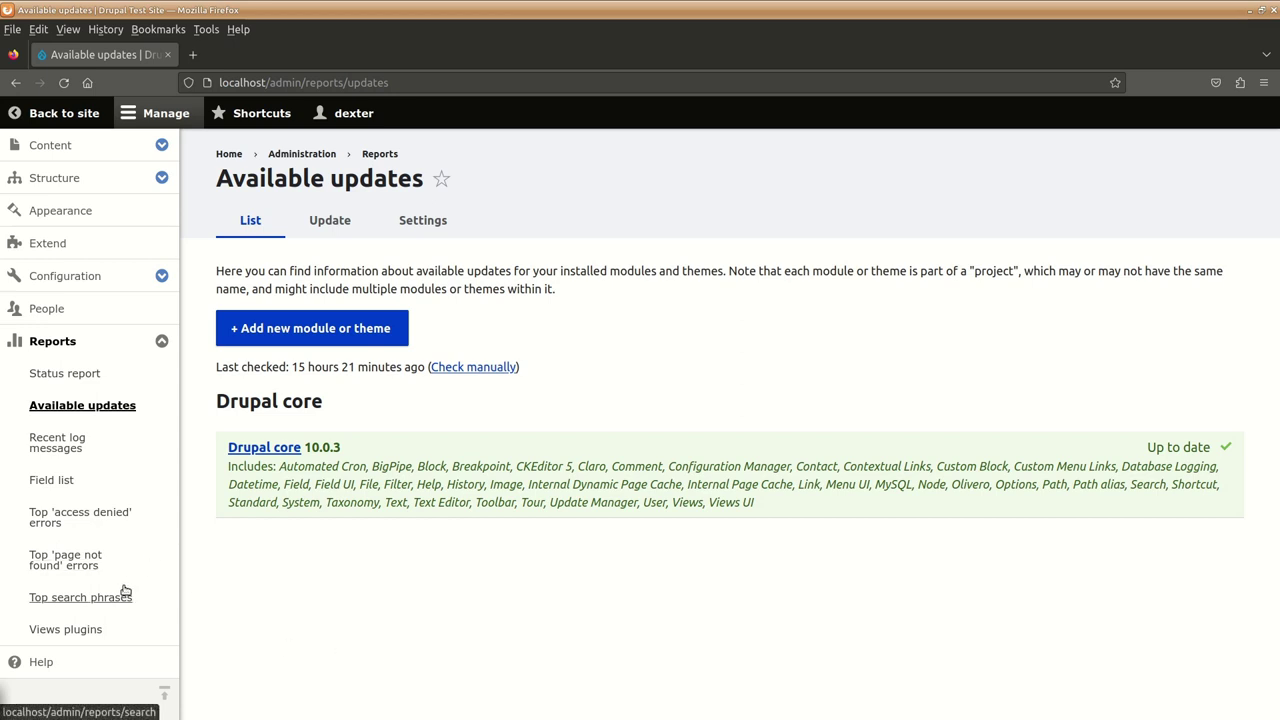
left_click(43, 447)
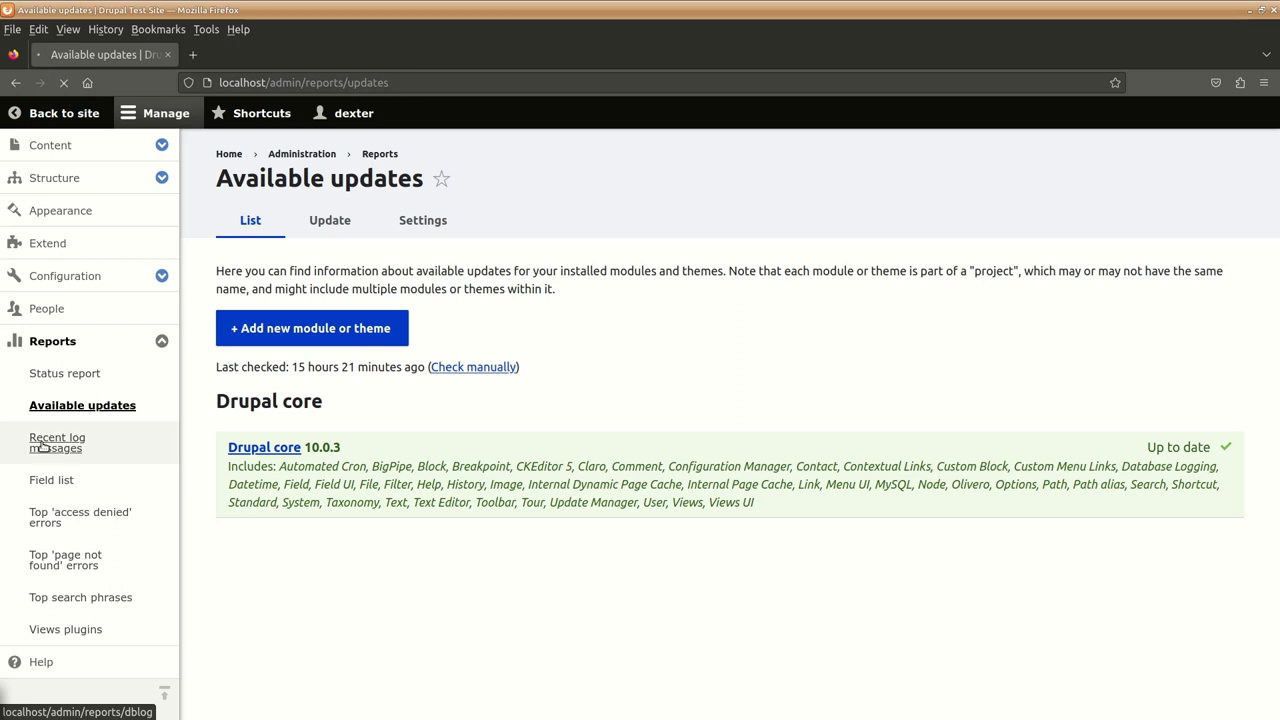
scroll(266, 528, "down", 5)
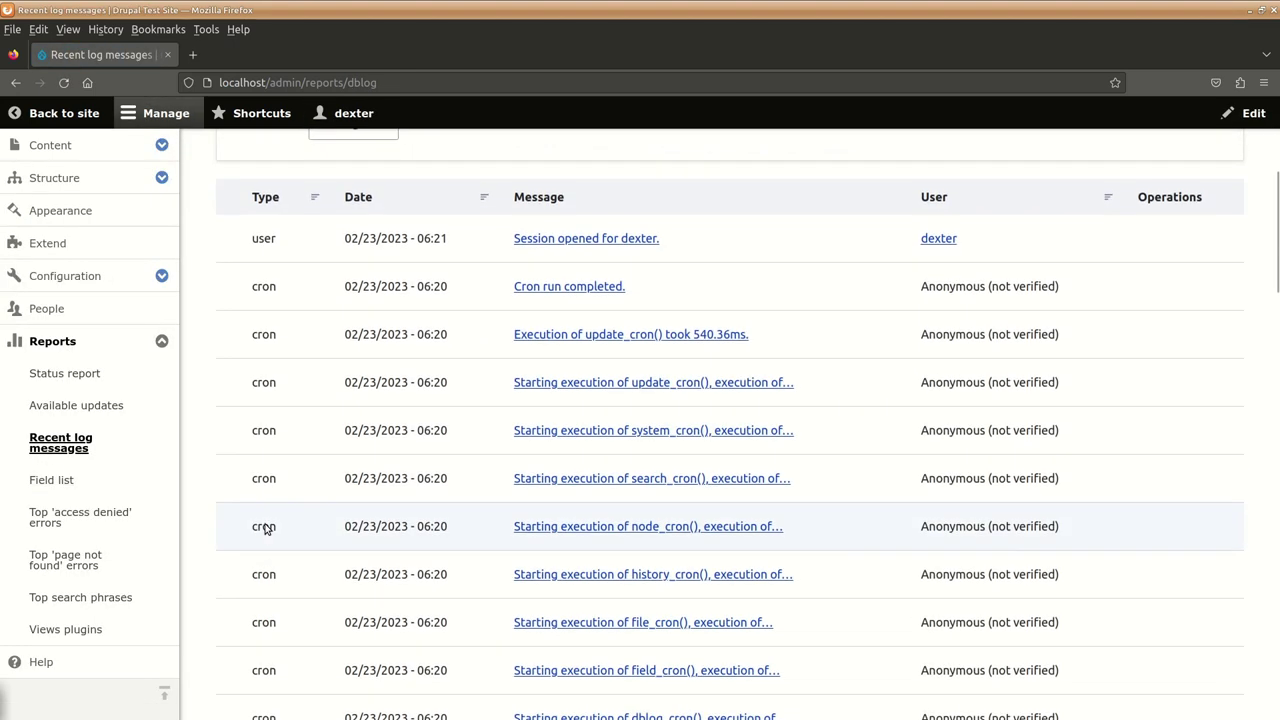
scroll(264, 528, "down", 4)
scroll(266, 522, "up", 5)
scroll(80, 512, "down", 5)
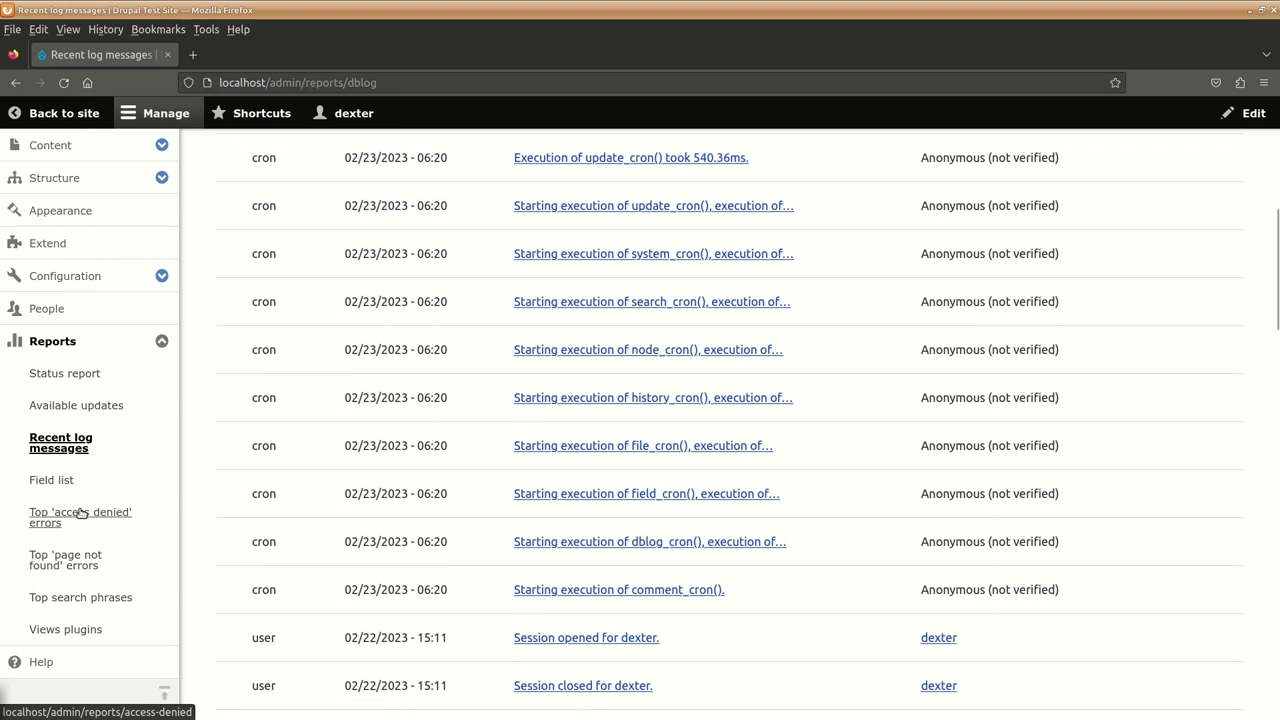
scroll(80, 512, "up", 5)
scroll(546, 433, "down", 2)
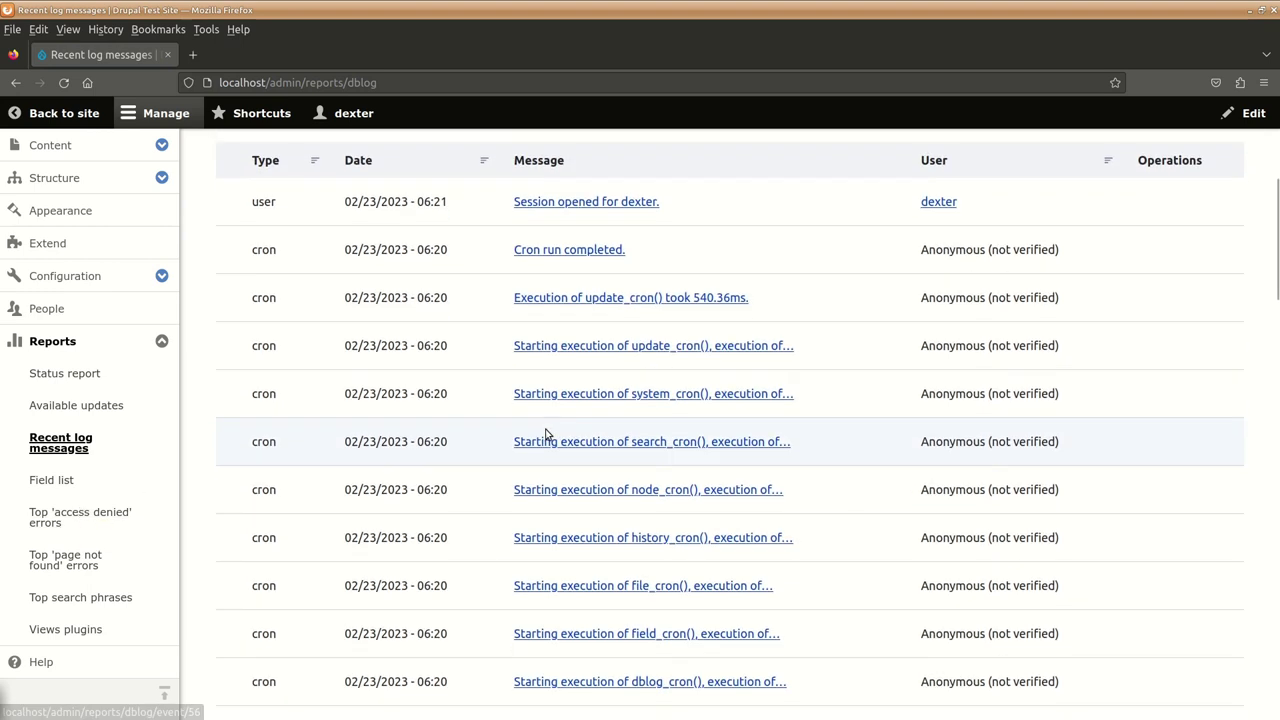
scroll(546, 433, "down", 6)
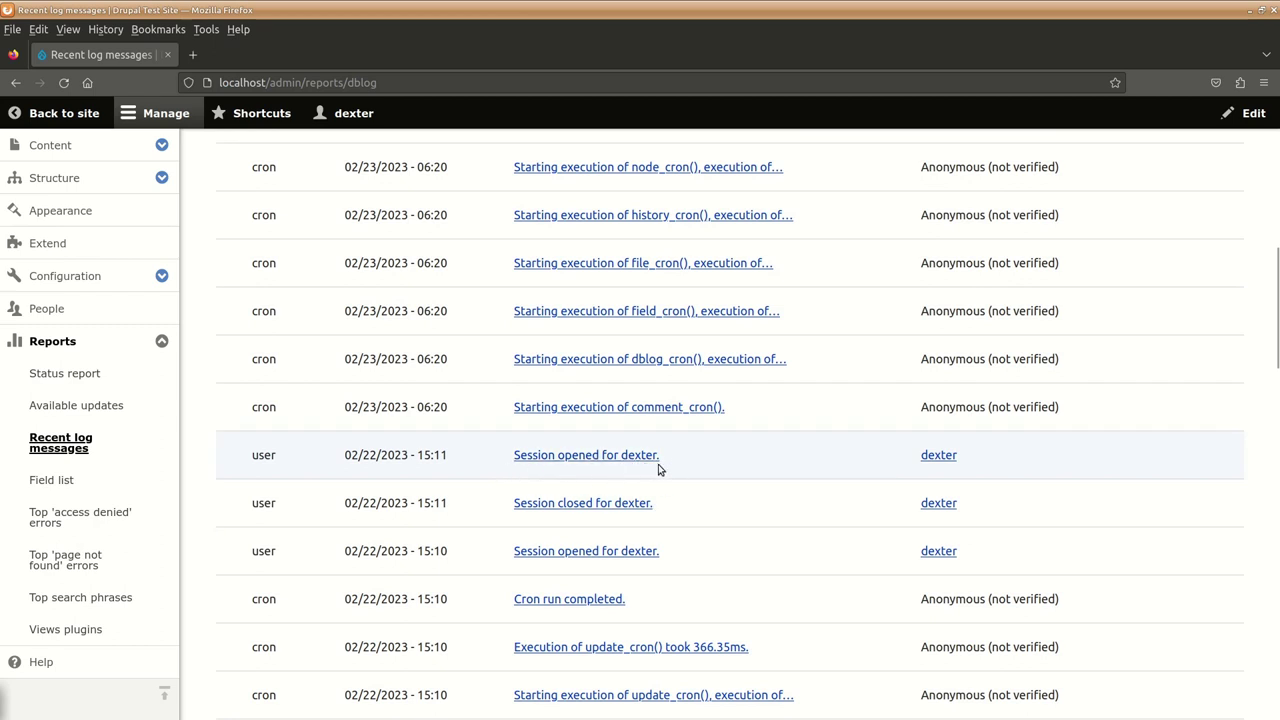
scroll(649, 603, "down", 2)
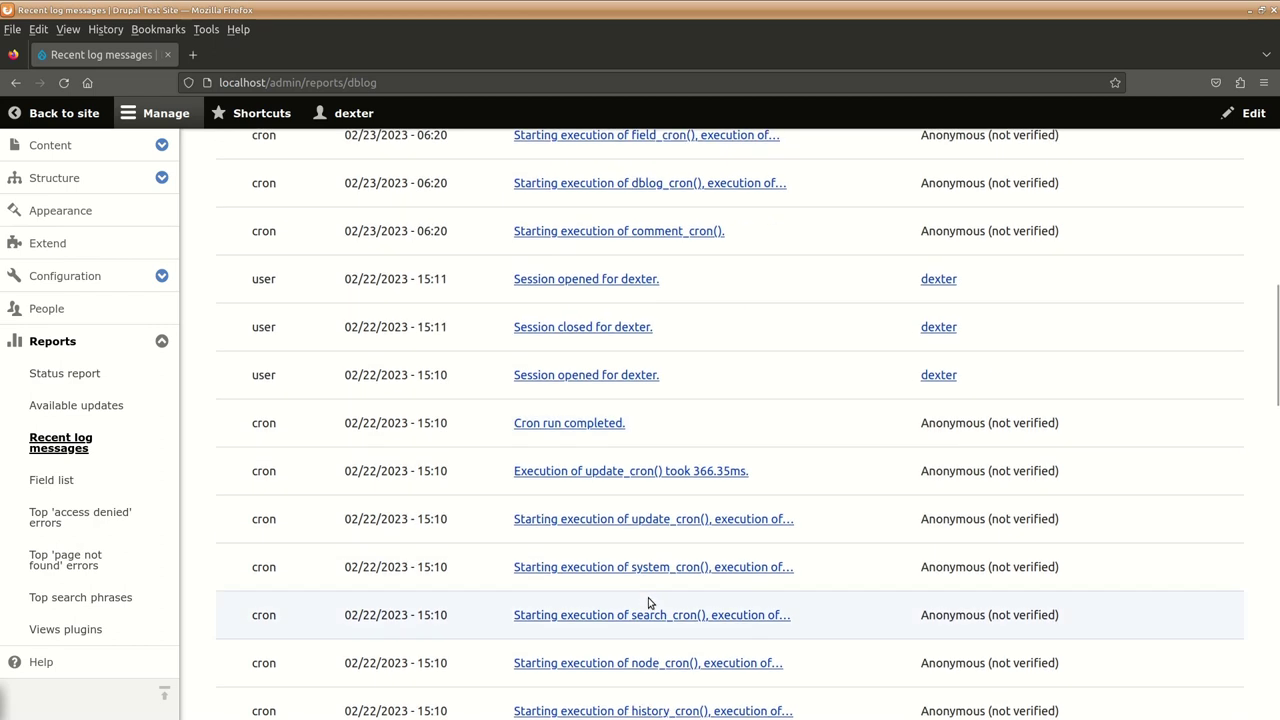
scroll(648, 602, "up", 4)
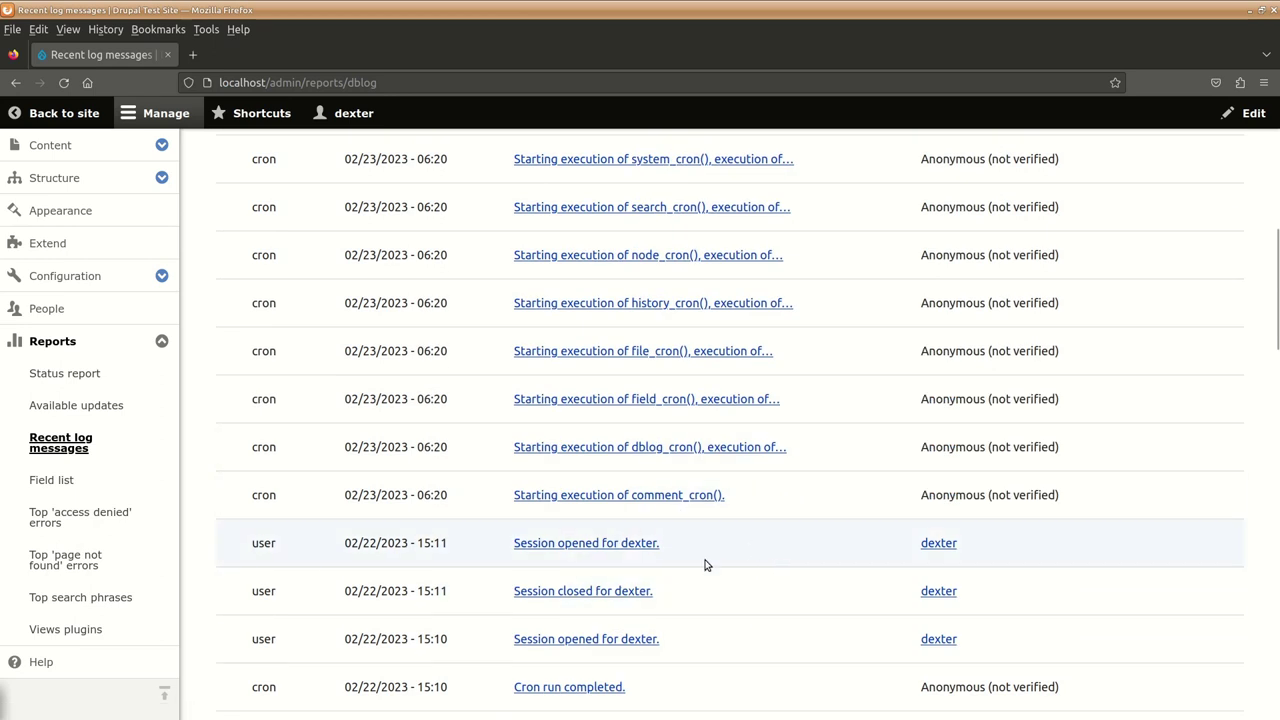
scroll(152, 532, "down", 2)
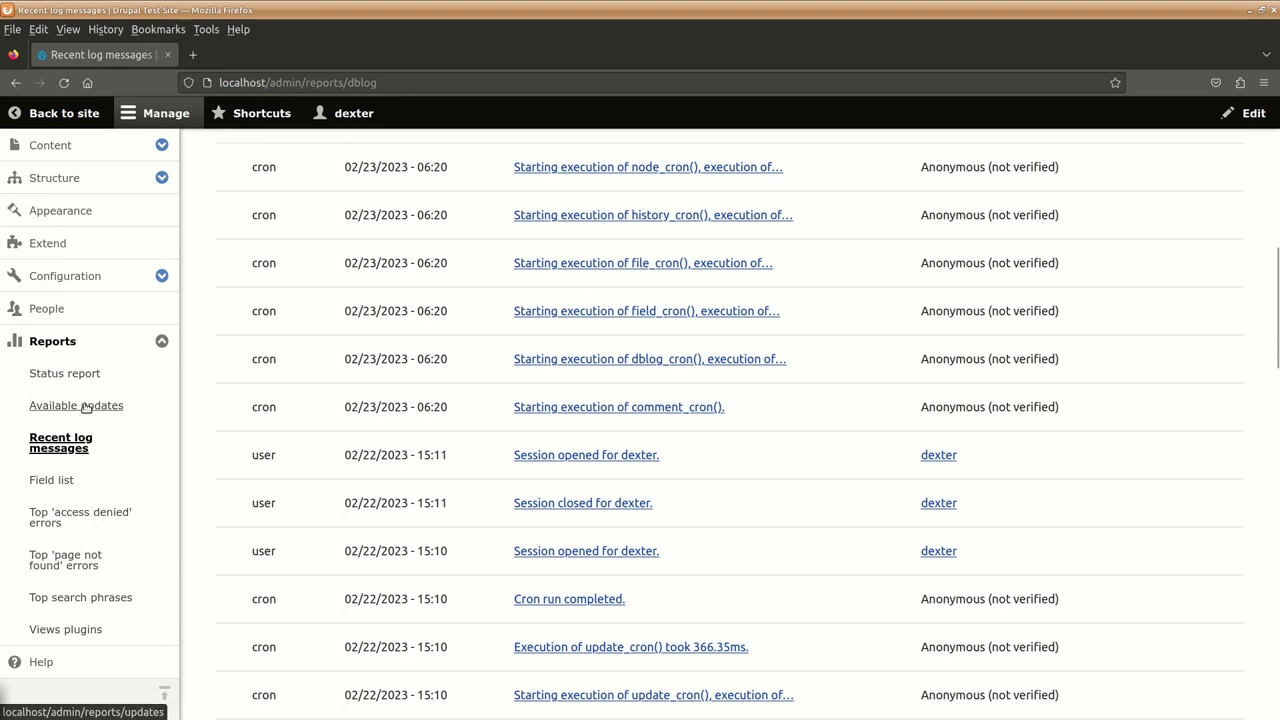
Open the Help page, read the Contact module overview and return to the list of help topics
left_click(41, 663)
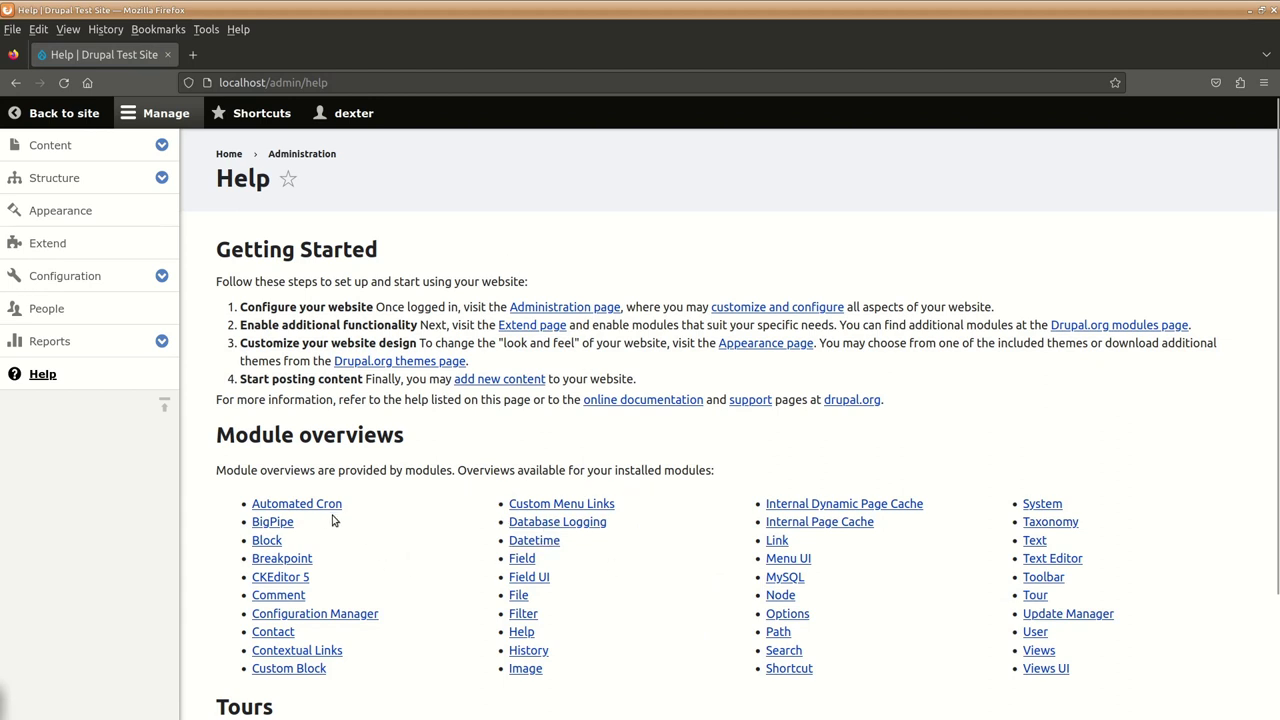
scroll(334, 521, "down", 3)
left_click(273, 487)
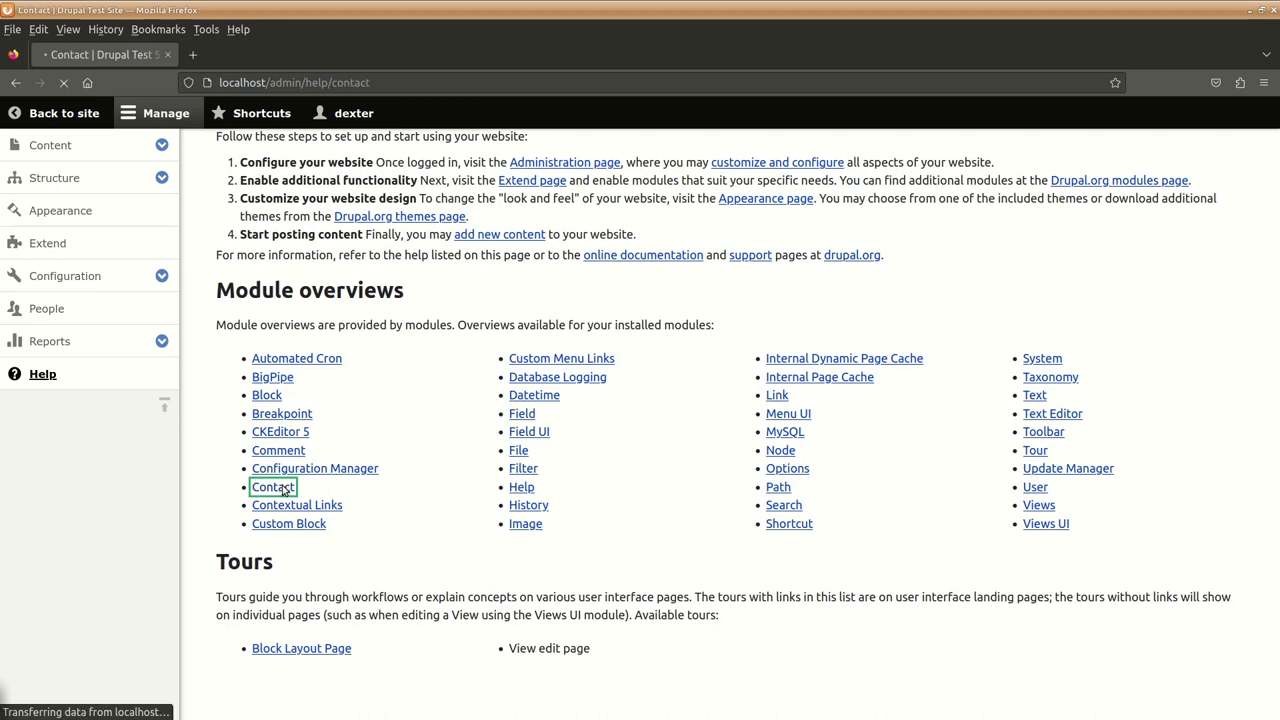
scroll(300, 260, "down", 2)
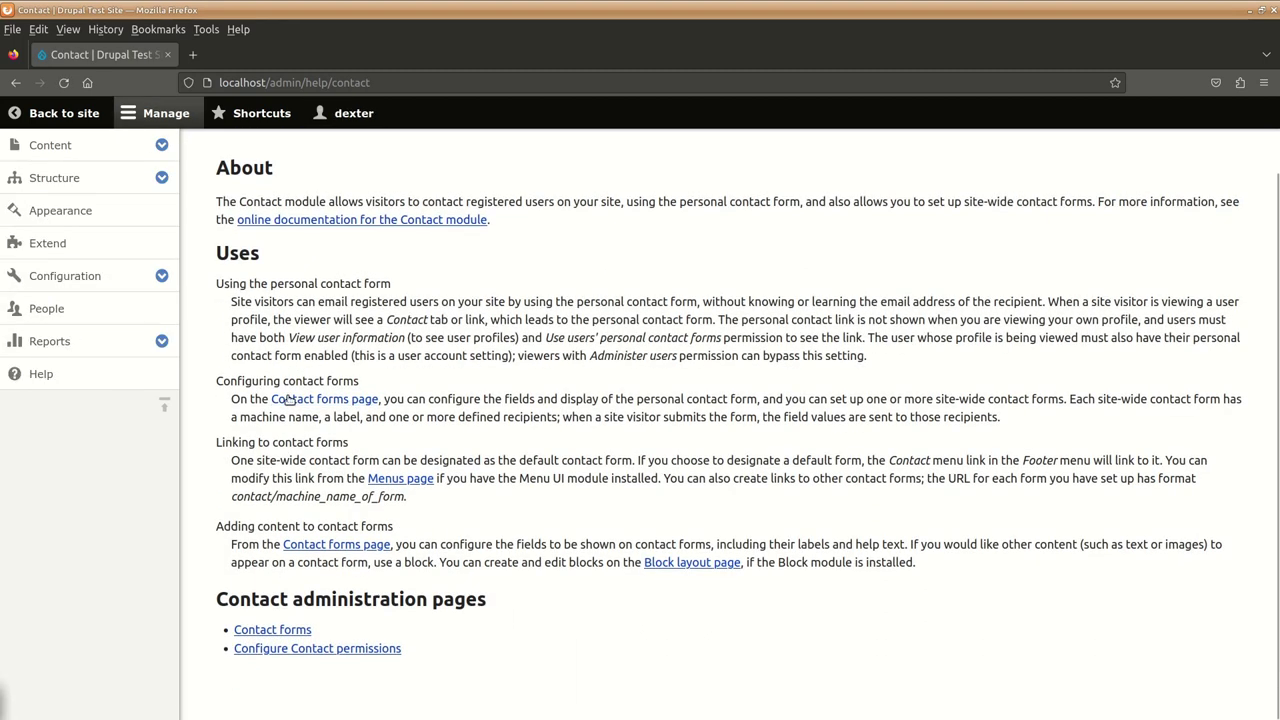
scroll(344, 253, "up", 2)
scroll(386, 310, "down", 2)
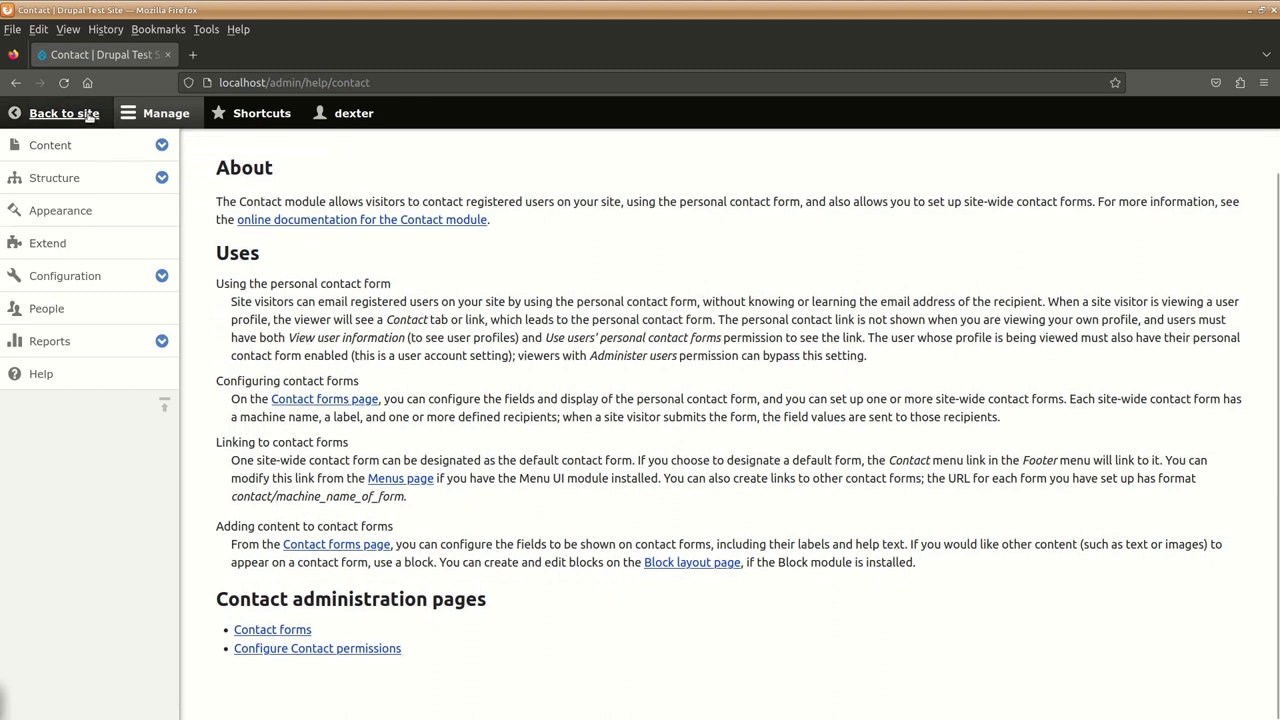
left_click(15, 82)
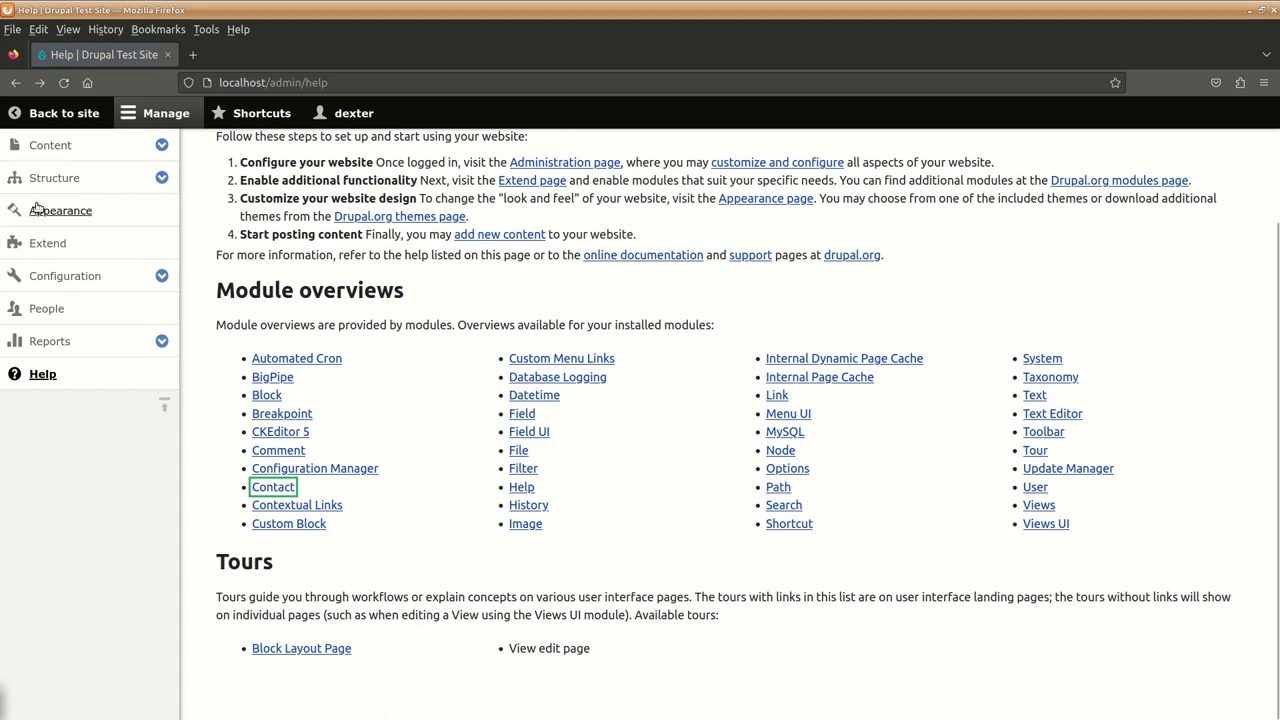
Return from the administration area to the site and switch the administration toolbar to horizontal orientation
left_click(62, 116)
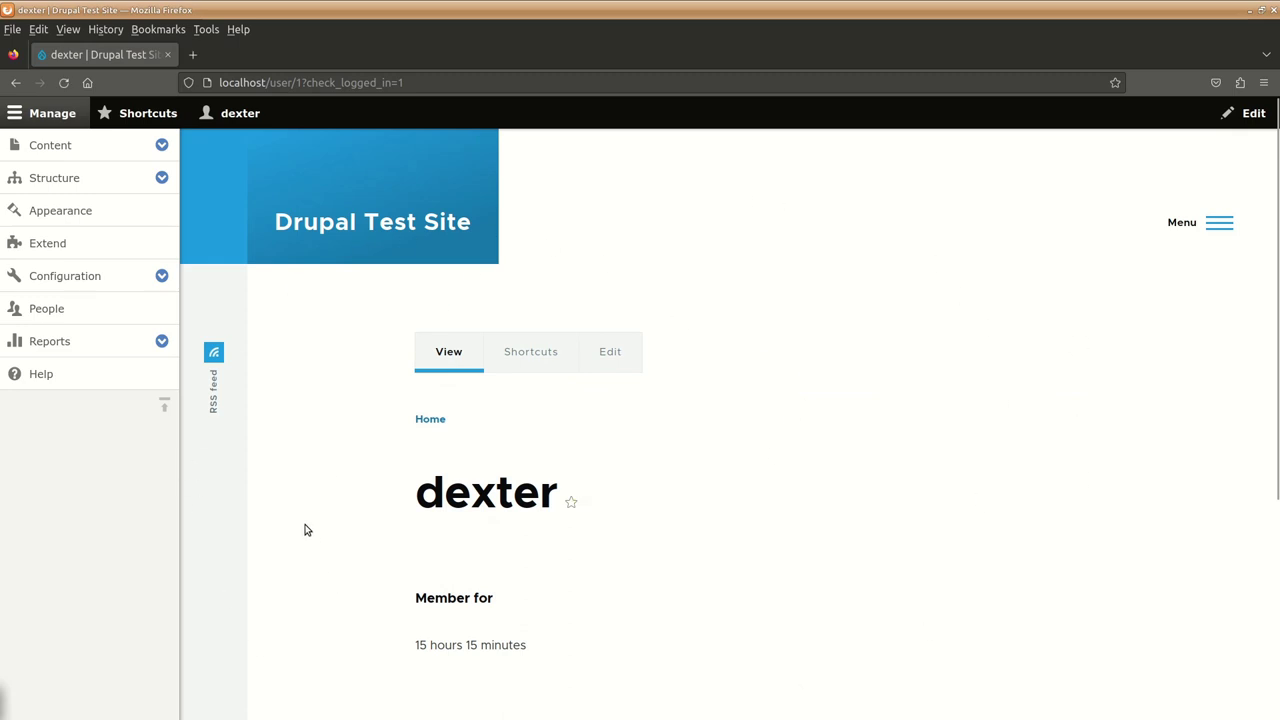
left_click(165, 408)
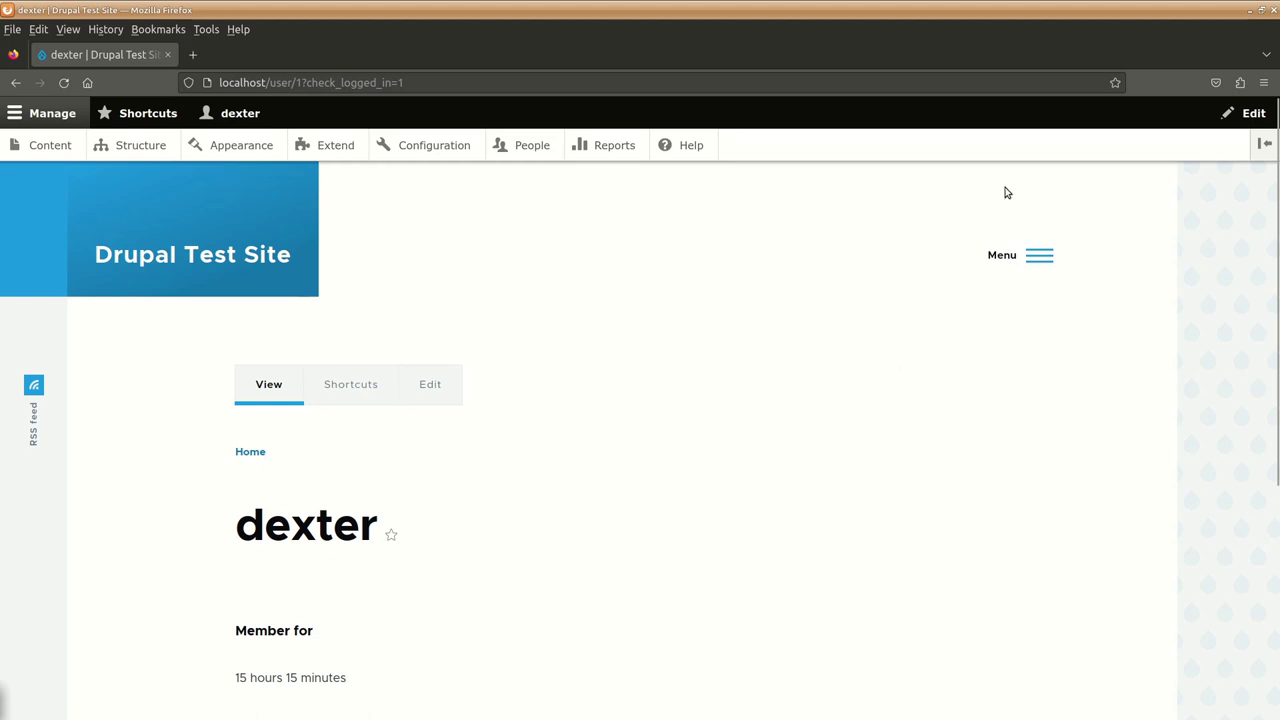